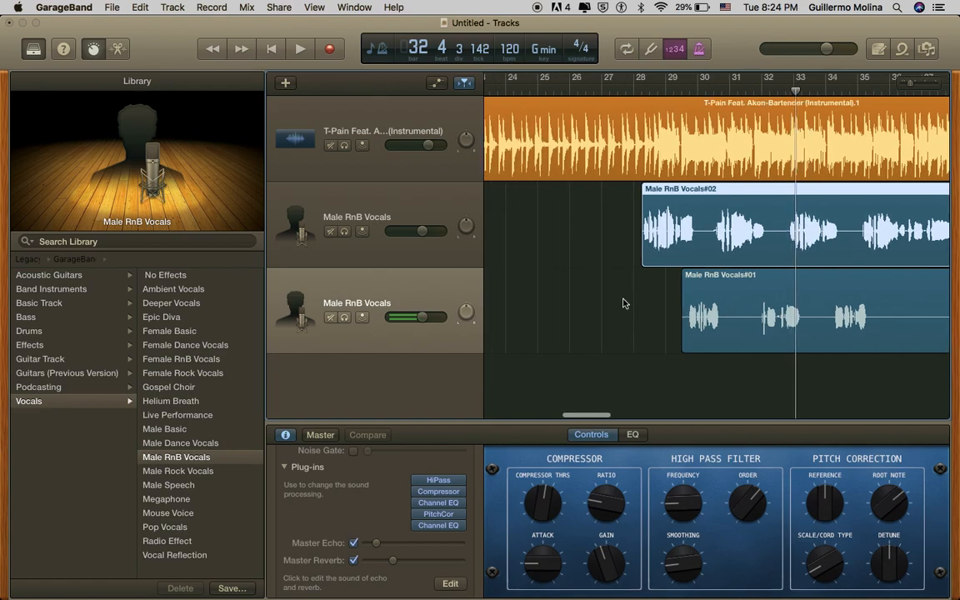
{"action": "left_click_drag", "start_coordinate": [910, 84], "coordinate": [883, 89]}
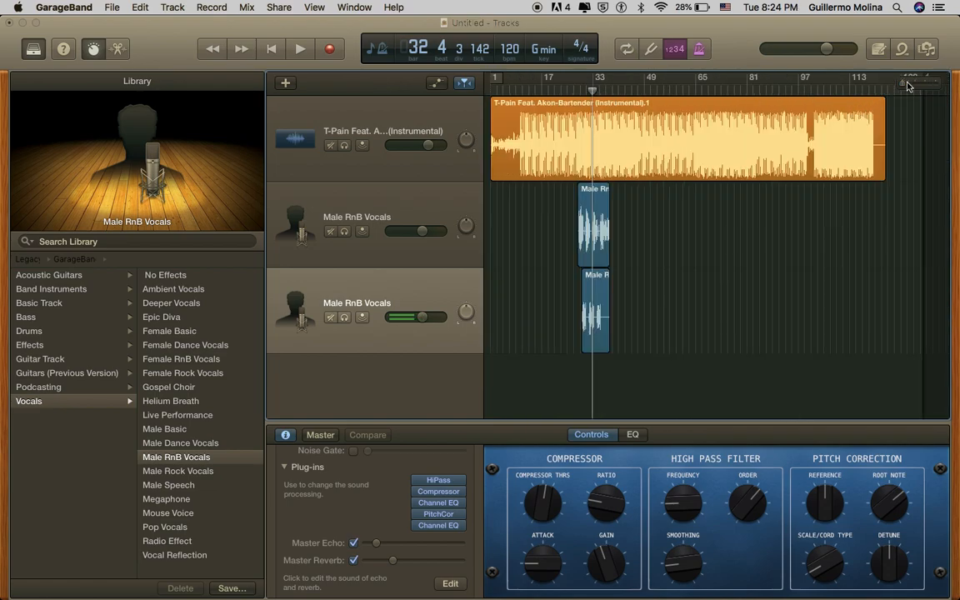
{"action": "left_click_drag", "start_coordinate": [904, 85], "coordinate": [911, 87]}
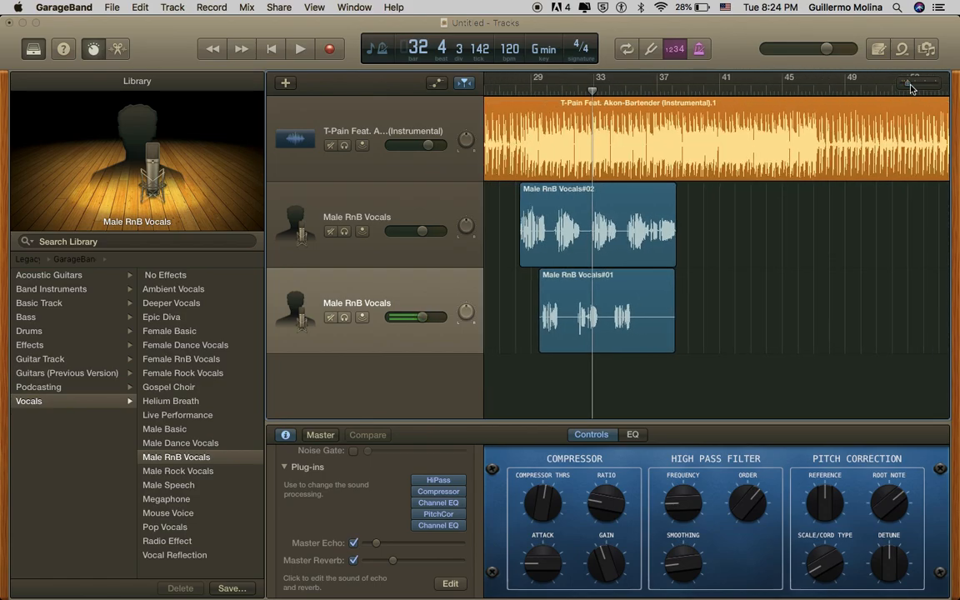
{"action": "scroll", "coordinate": [644, 264], "scroll_direction": "left", "scroll_amount": 5}
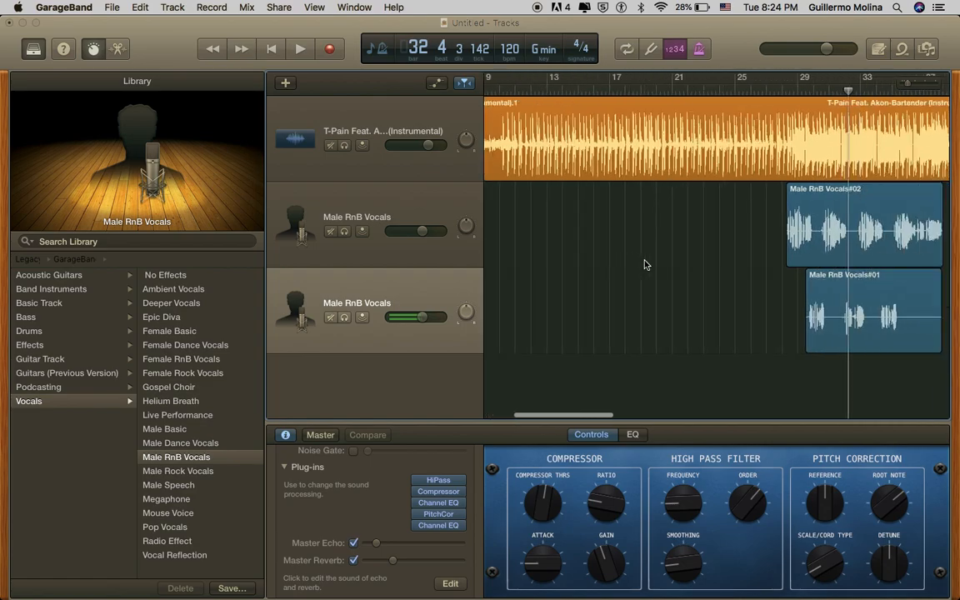
{"action": "scroll", "coordinate": [644, 264], "scroll_direction": "right", "scroll_amount": 2}
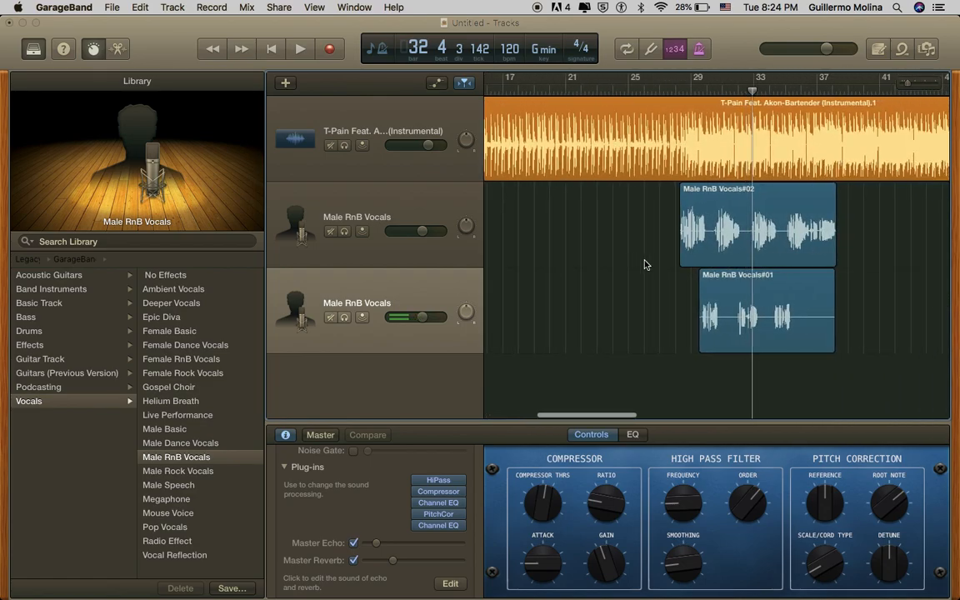
{"action": "scroll", "coordinate": [644, 264], "scroll_direction": "left", "scroll_amount": 5}
{"action": "scroll", "coordinate": [643, 264], "scroll_direction": "right", "scroll_amount": 6}
{"action": "scroll", "coordinate": [644, 264], "scroll_direction": "right", "scroll_amount": 3}
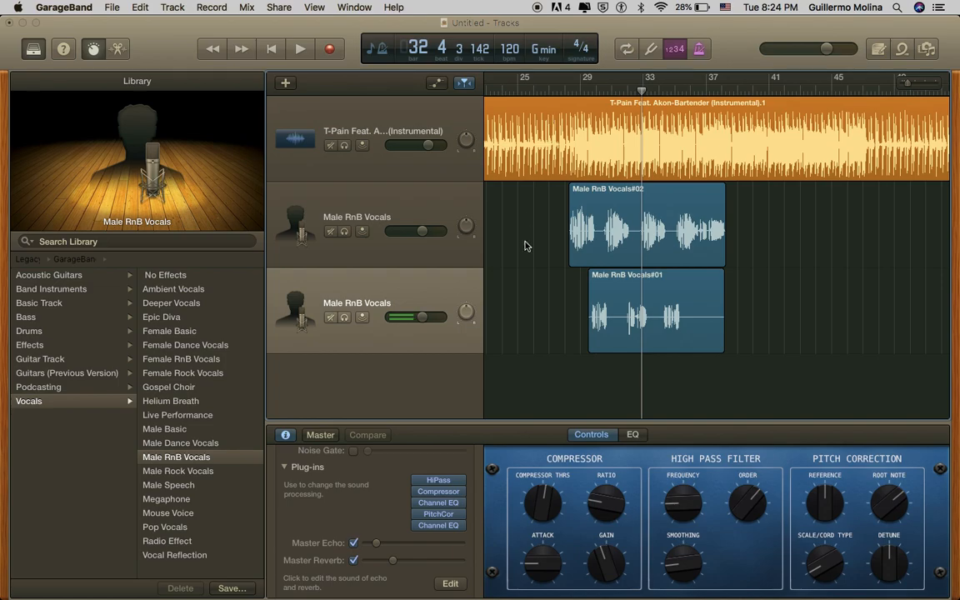
Create a new microphone audio track on Input 1 and turn off its input monitoring.
{"action": "left_click", "coordinate": [165, 7]}
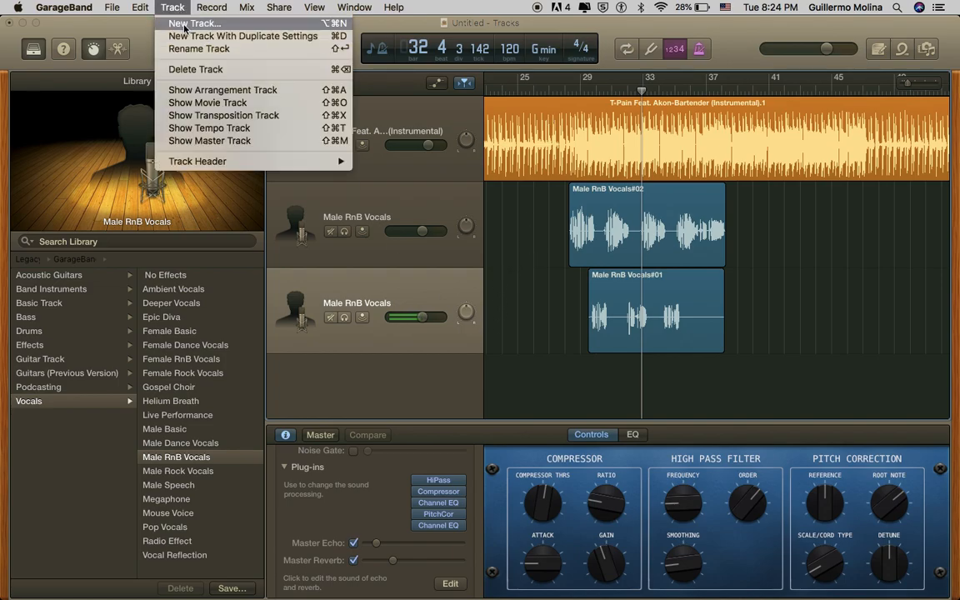
{"action": "left_click", "coordinate": [184, 25]}
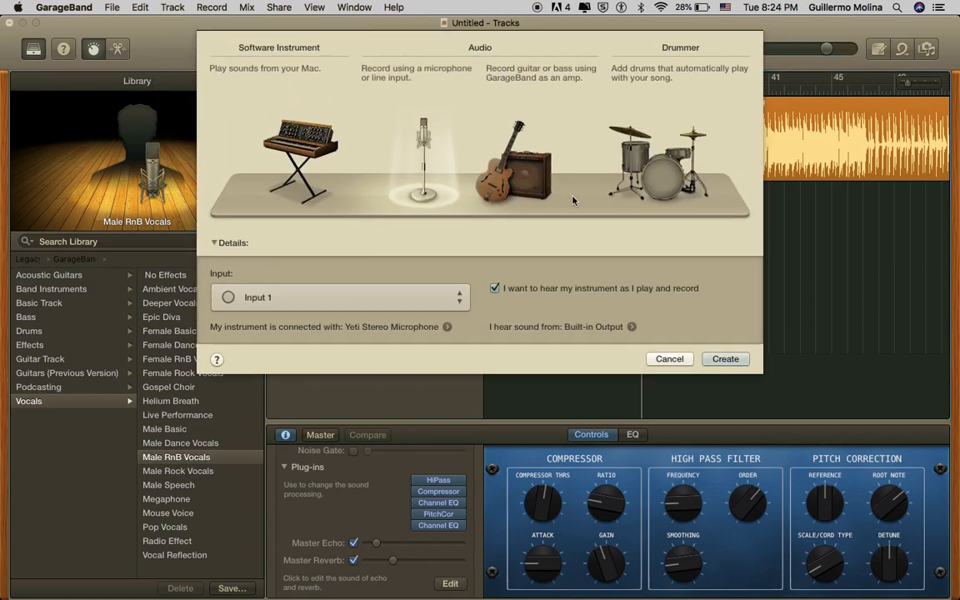
{"action": "left_click", "coordinate": [722, 358]}
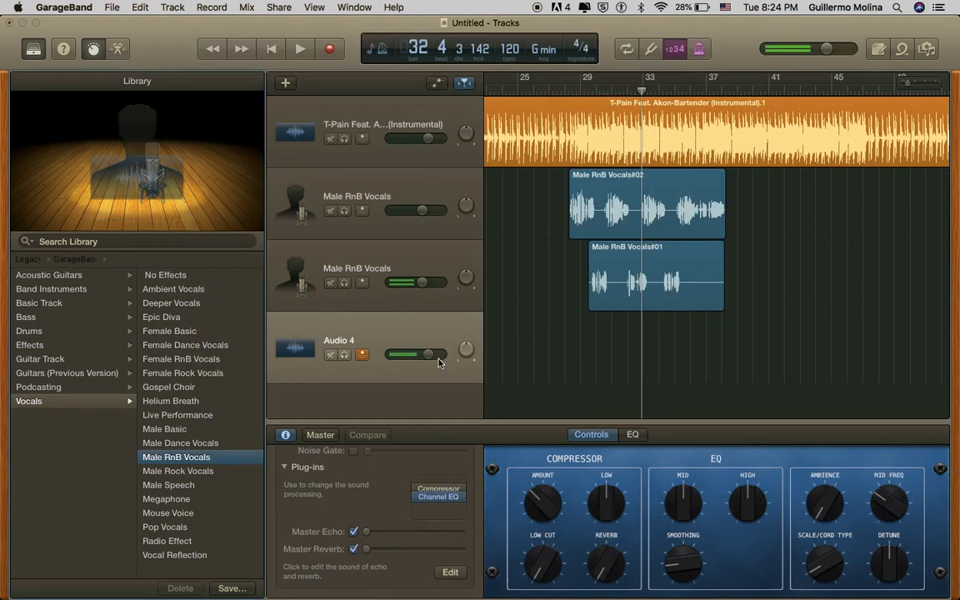
{"action": "left_click", "coordinate": [363, 358]}
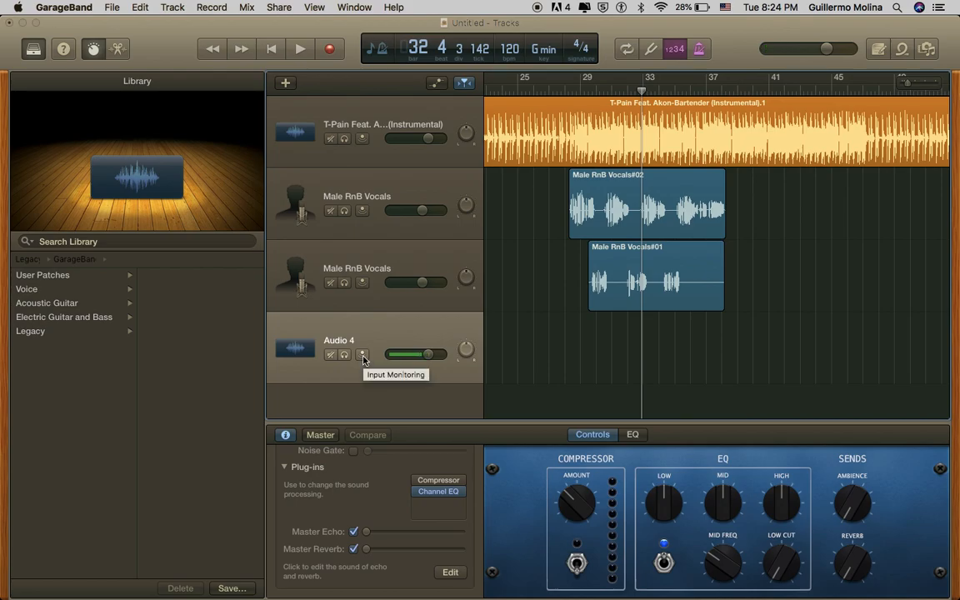
{"action": "left_click", "coordinate": [364, 357]}
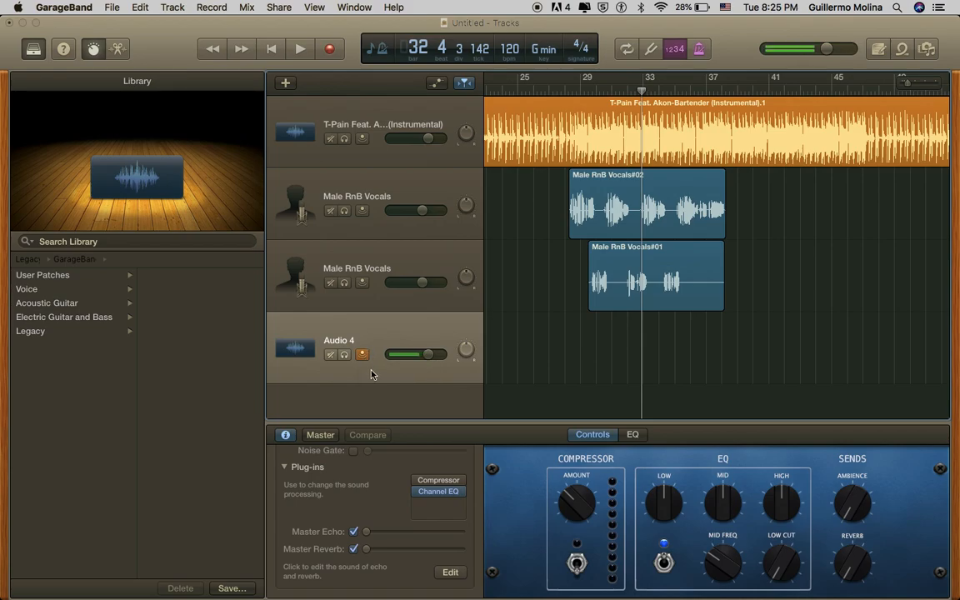
Browse the Voice patches in the library, including the Experimental category.
{"action": "left_click", "coordinate": [59, 290]}
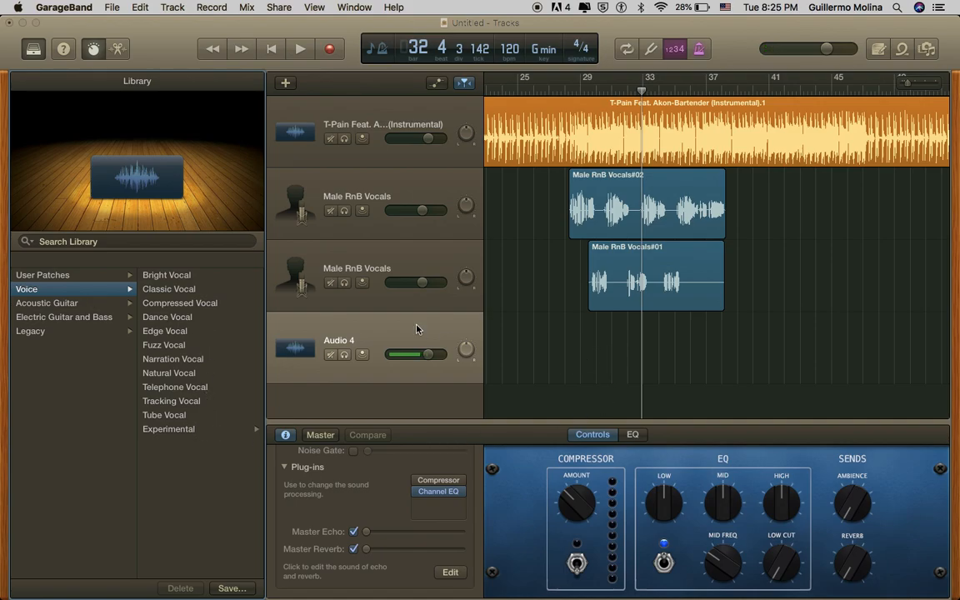
{"action": "left_click", "coordinate": [64, 331]}
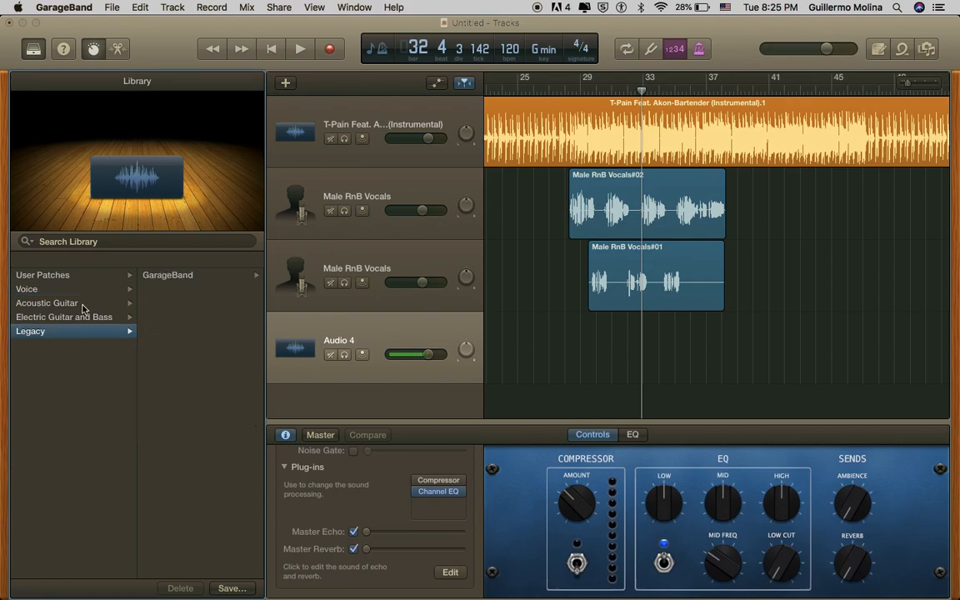
{"action": "left_click", "coordinate": [72, 292]}
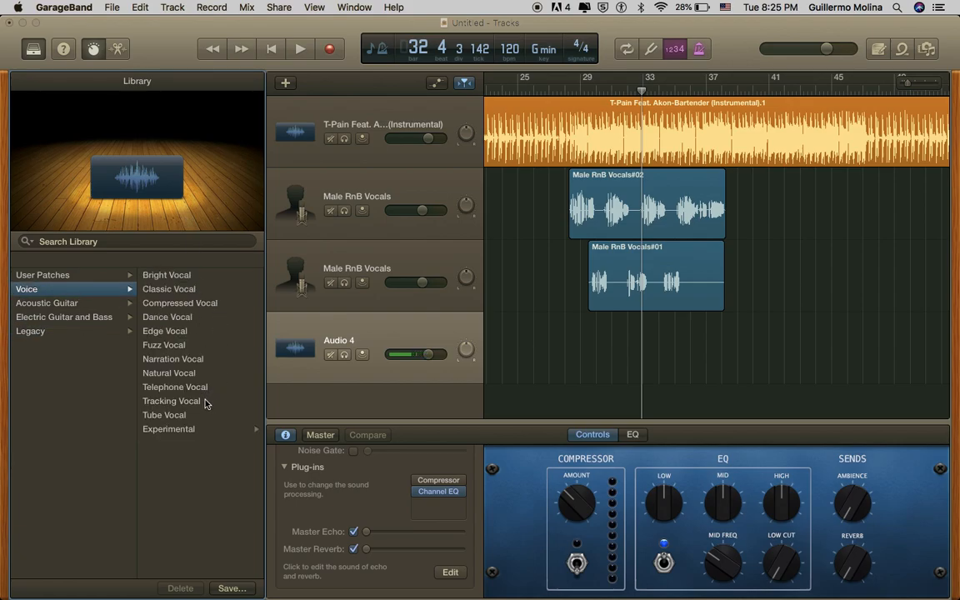
{"action": "left_click", "coordinate": [198, 429]}
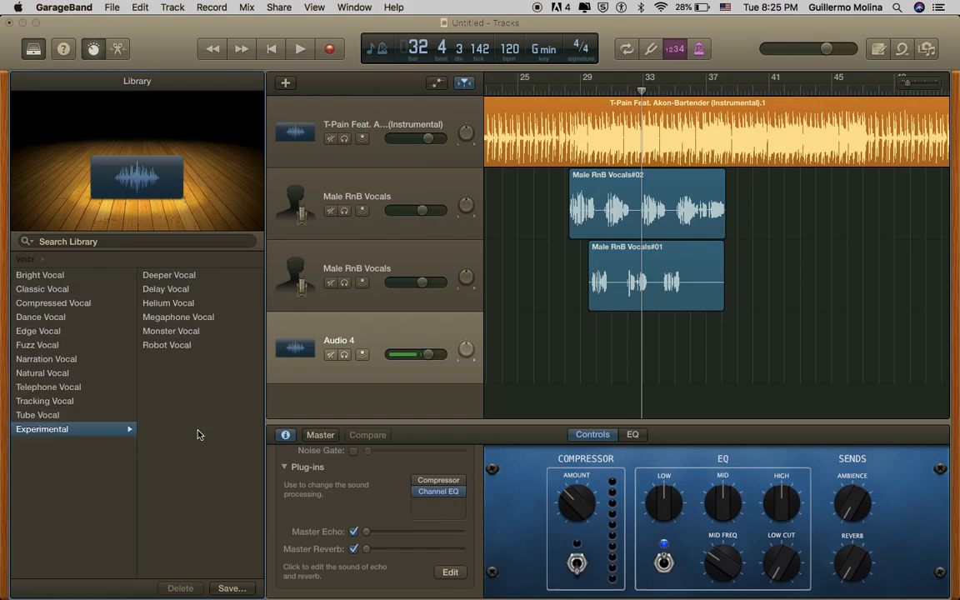
{"action": "left_click", "coordinate": [30, 261]}
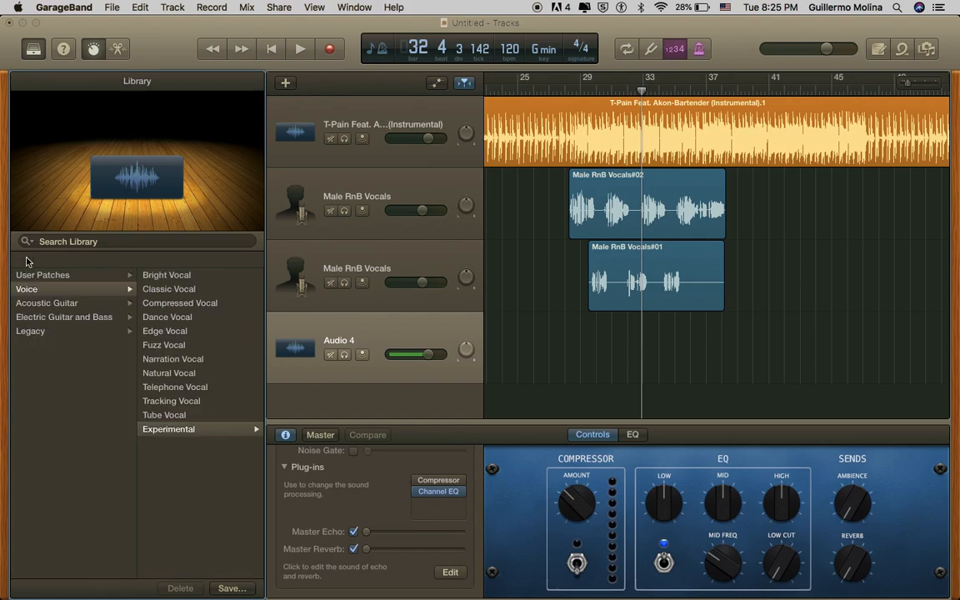
Apply the Male RnB Vocals patch from the Legacy GarageBand Vocals category to the new audio track.
{"action": "left_click", "coordinate": [101, 333]}
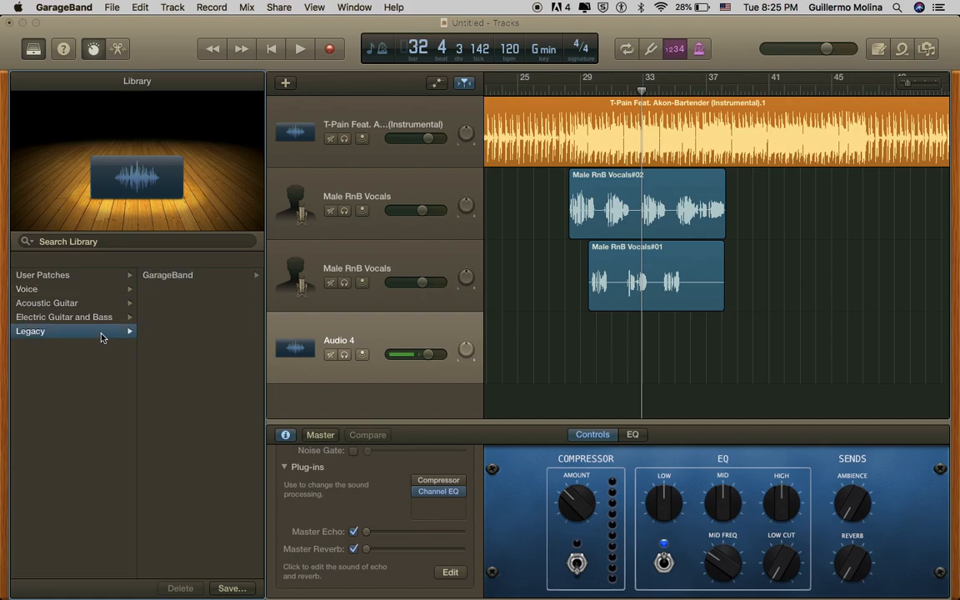
{"action": "left_click", "coordinate": [175, 275]}
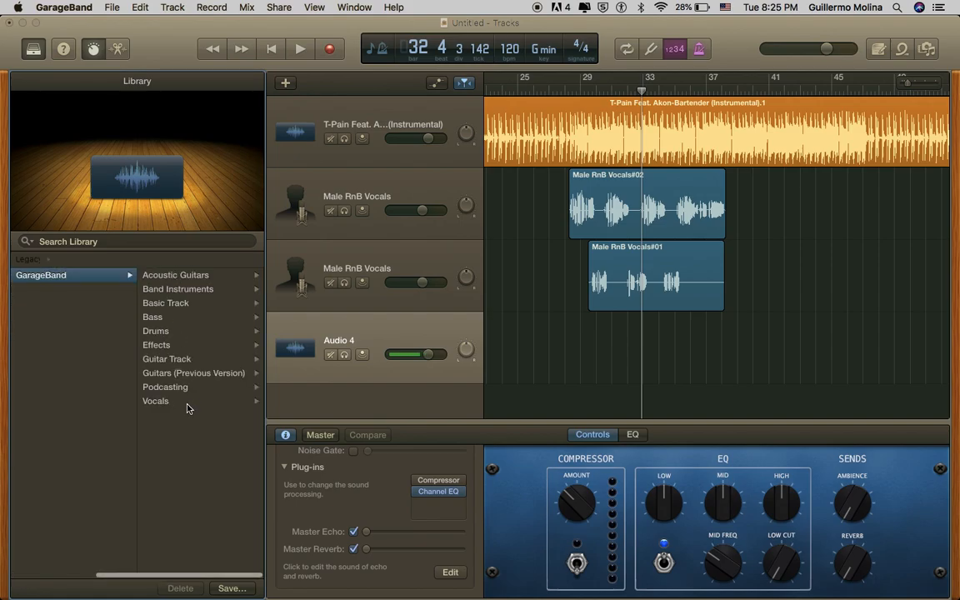
{"action": "left_click", "coordinate": [186, 405]}
{"action": "scroll", "coordinate": [201, 383], "scroll_direction": "down", "scroll_amount": 2}
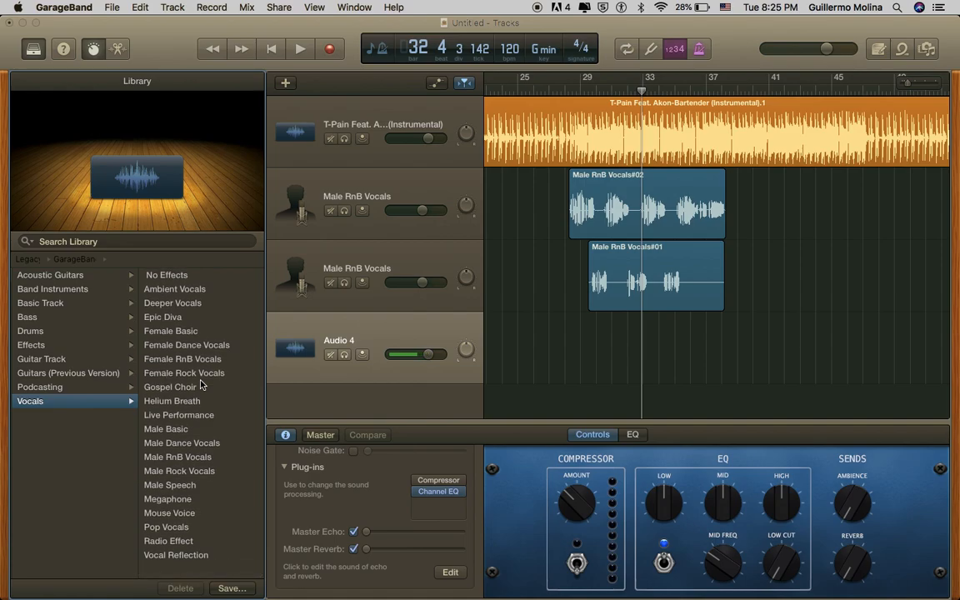
{"action": "left_click", "coordinate": [175, 457]}
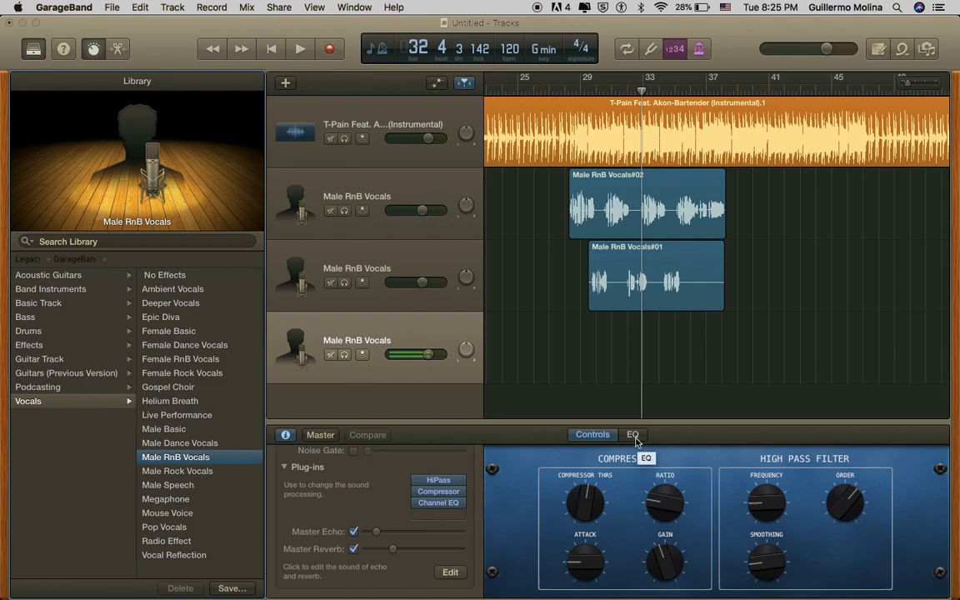
Open the track's audio editor and turn off Flex, with Limit to Key on and pitch correction at 100.
{"action": "left_click", "coordinate": [116, 47]}
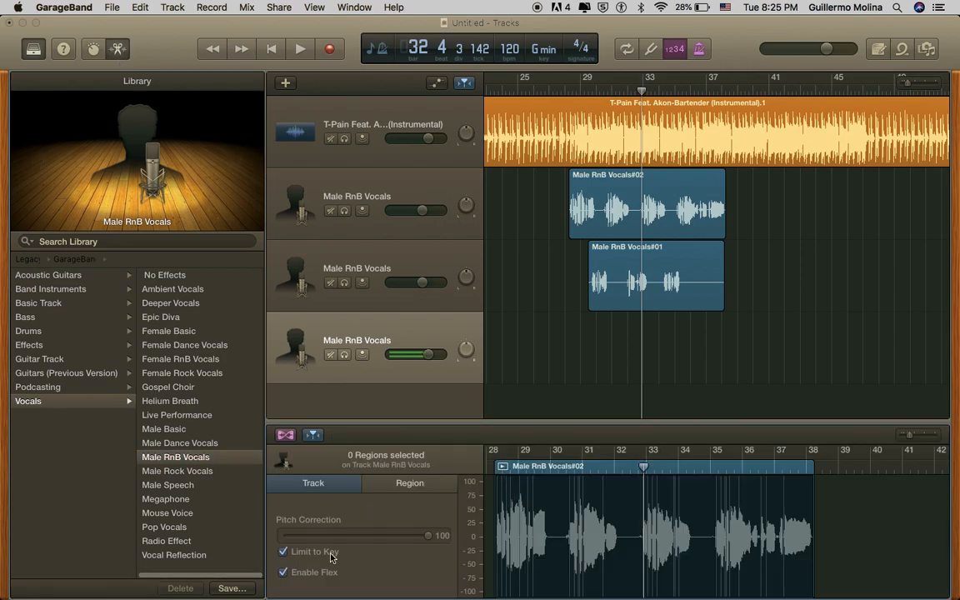
{"action": "left_click", "coordinate": [284, 573]}
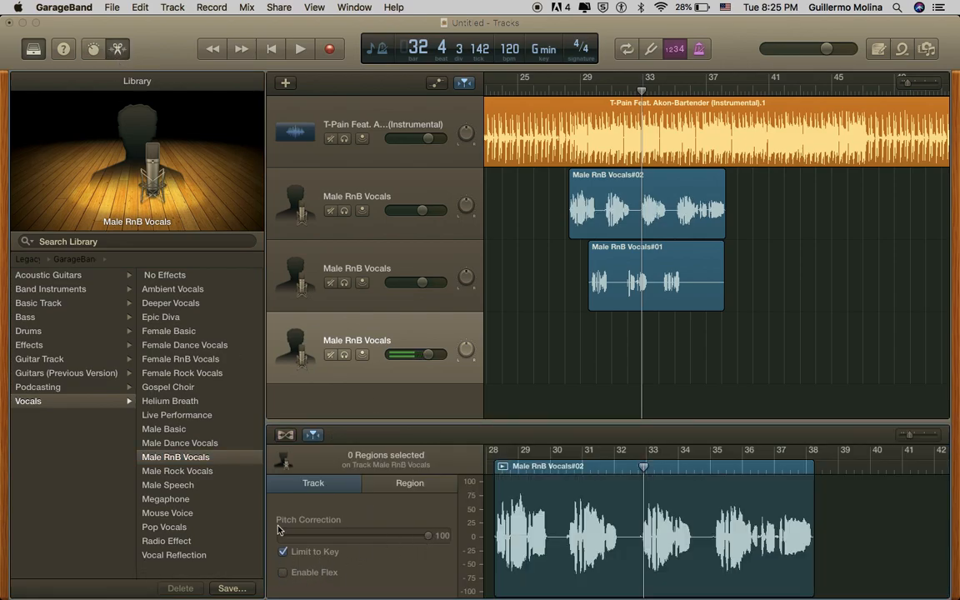
{"action": "left_click", "coordinate": [284, 553]}
{"action": "left_click_drag", "start_coordinate": [425, 536], "coordinate": [714, 530]}
{"action": "key", "text": "XF86AudioLowerVolume"}
{"action": "left_click", "coordinate": [282, 551]}
Play the instrumental from bar 39 with the Tuner open to check its pitch, and look through the project key options.
{"action": "left_click", "coordinate": [744, 82]}
{"action": "key", "text": "space"}
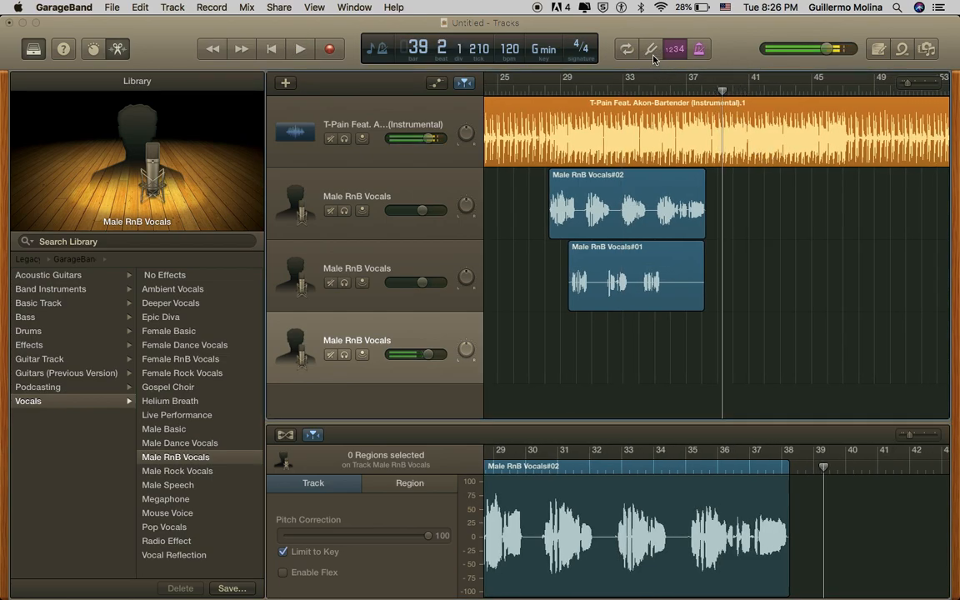
{"action": "left_click", "coordinate": [653, 51]}
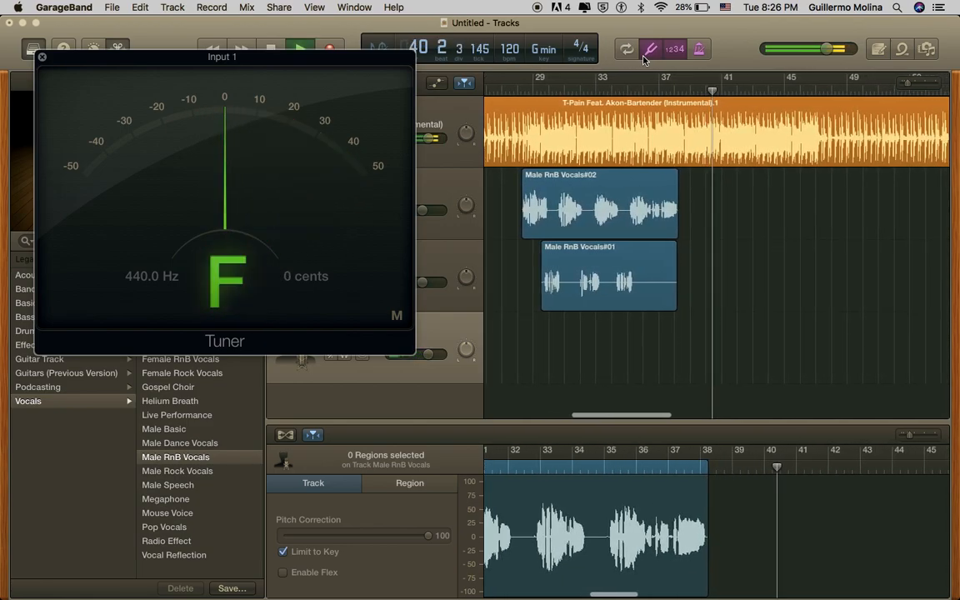
{"action": "key", "text": "space"}
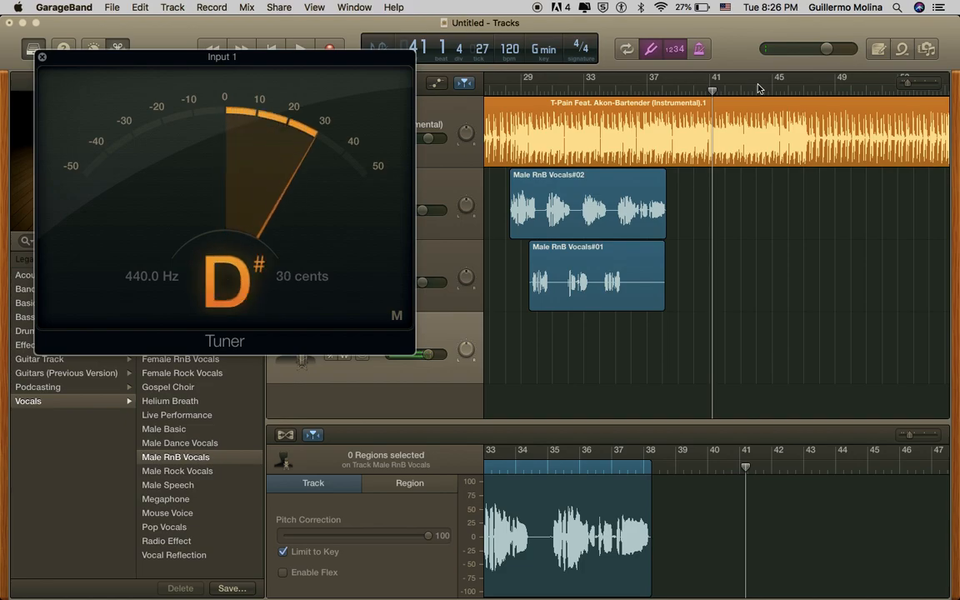
{"action": "left_click", "coordinate": [42, 57]}
{"action": "left_click", "coordinate": [553, 52]}
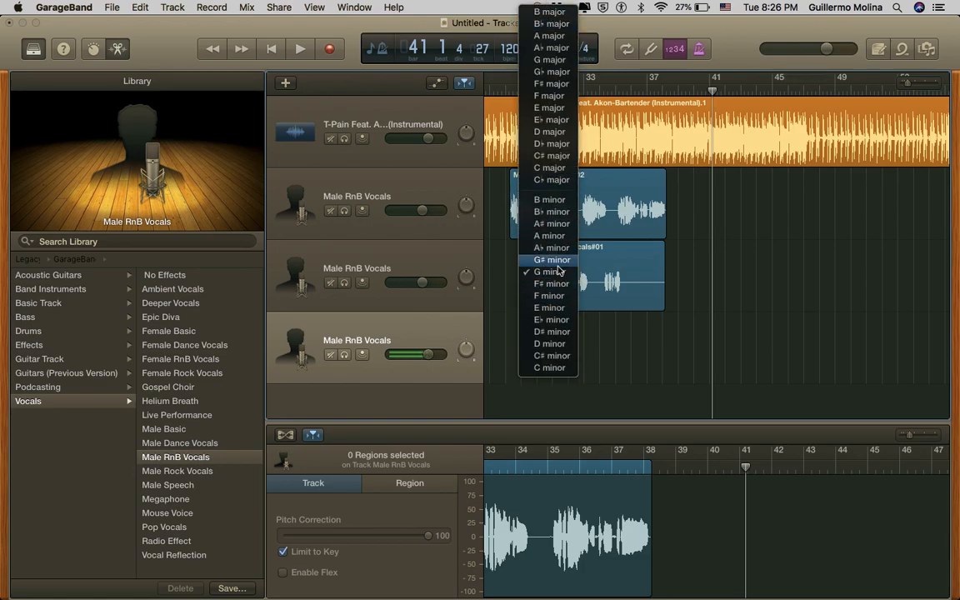
{"action": "left_click", "coordinate": [766, 302]}
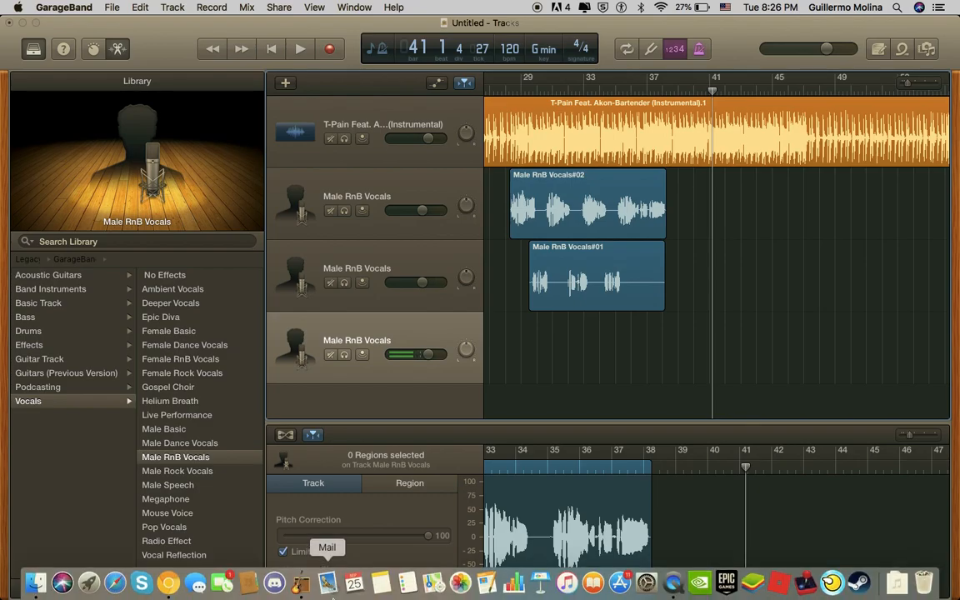
Select the upper Male RnB Vocals track and play it with the instrumental from bar 28 to bar 38.
{"action": "scroll", "coordinate": [557, 316], "scroll_direction": "left", "scroll_amount": 5}
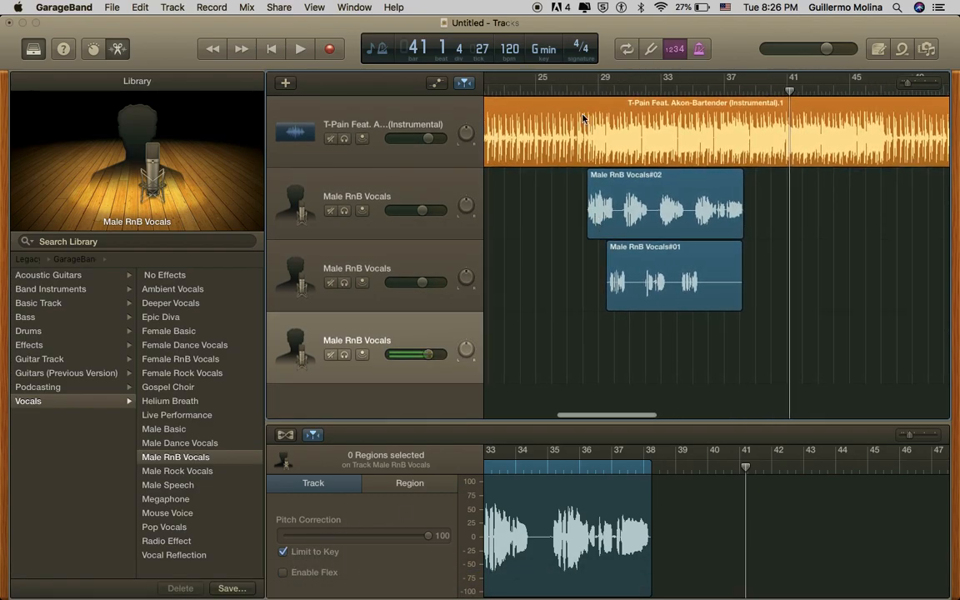
{"action": "left_click", "coordinate": [581, 93]}
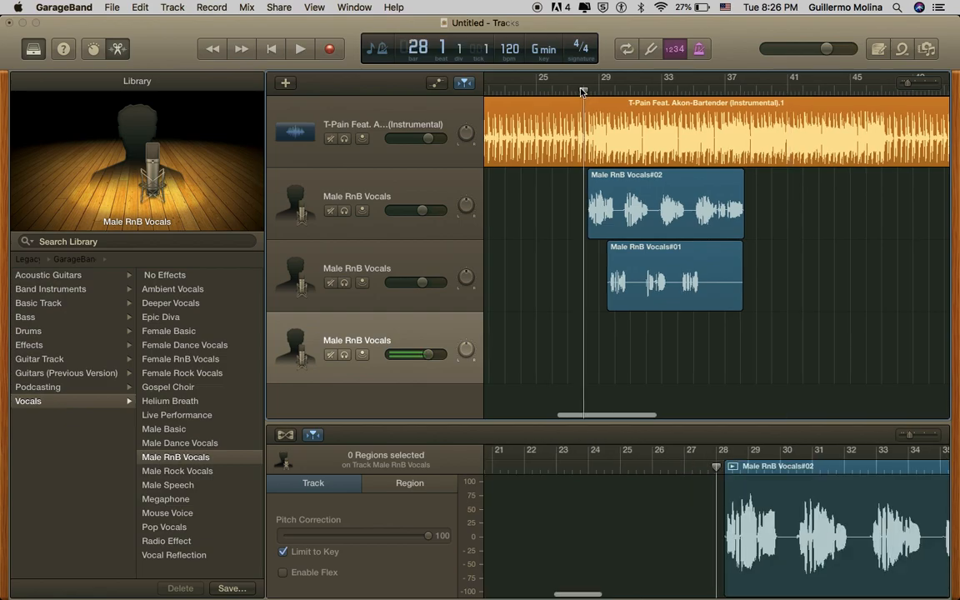
{"action": "left_click", "coordinate": [409, 195]}
{"action": "left_click", "coordinate": [313, 482]}
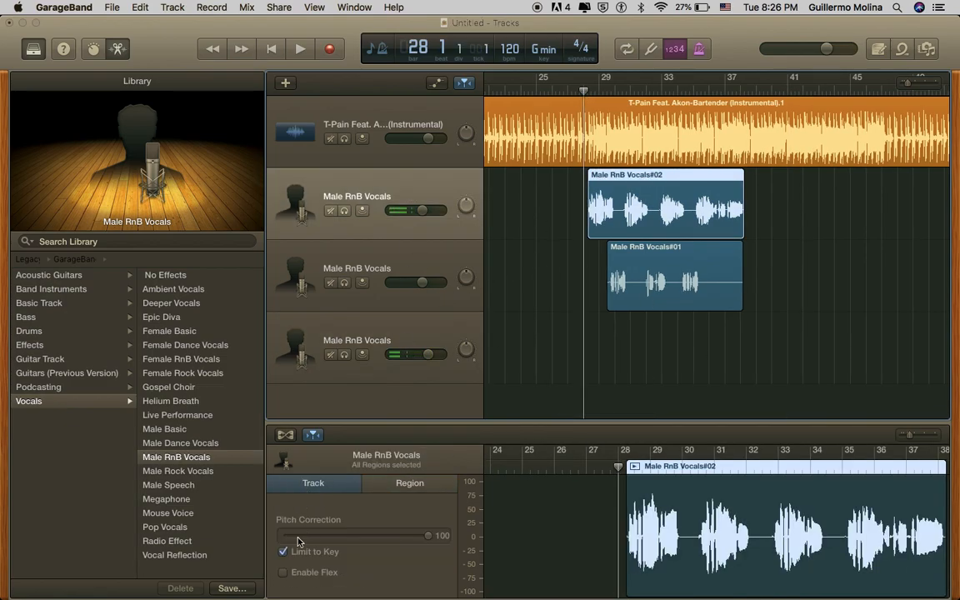
{"action": "key", "text": "space"}
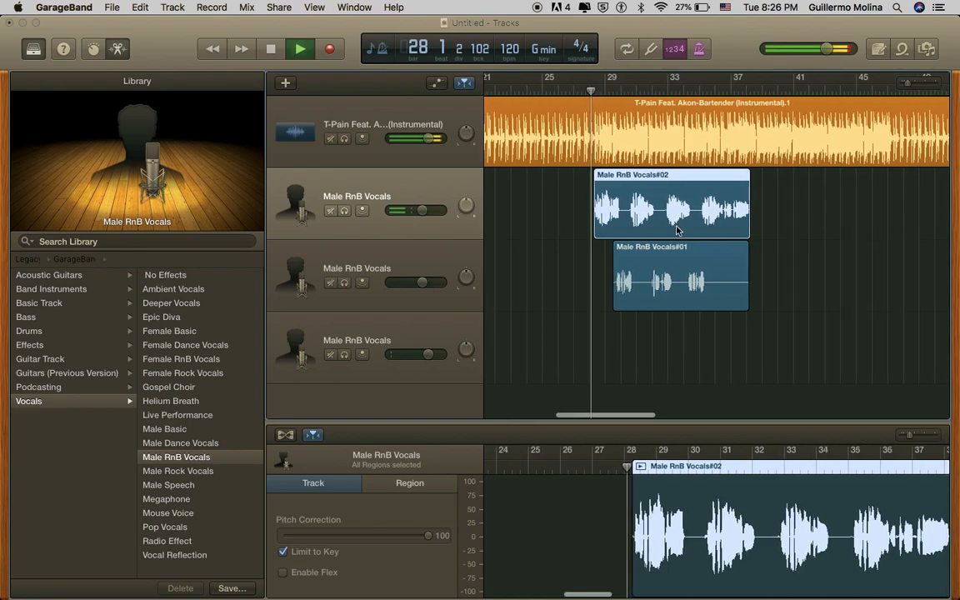
{"action": "key", "text": "XF86AudioRaiseVolume"}
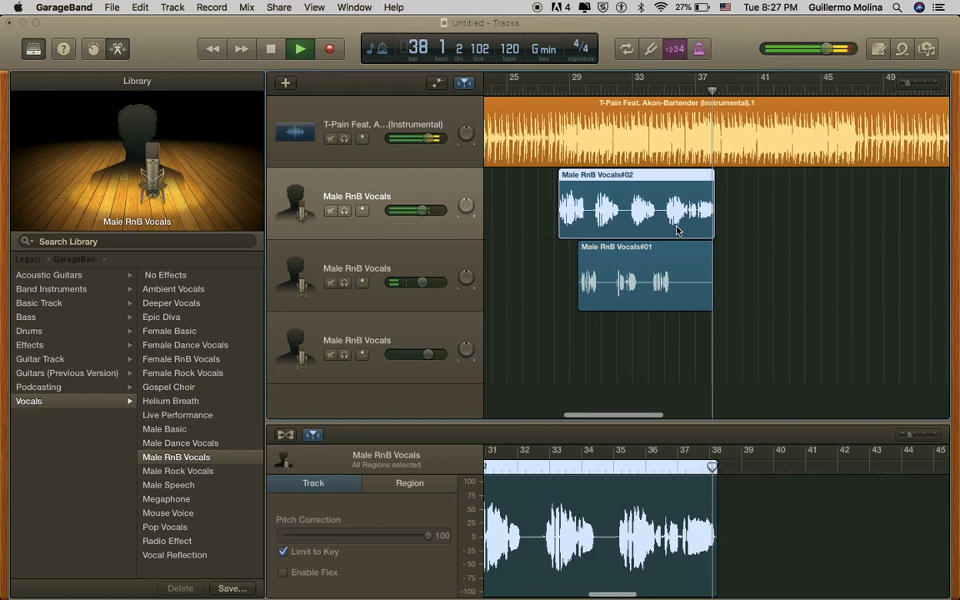
{"action": "key", "text": "space"}
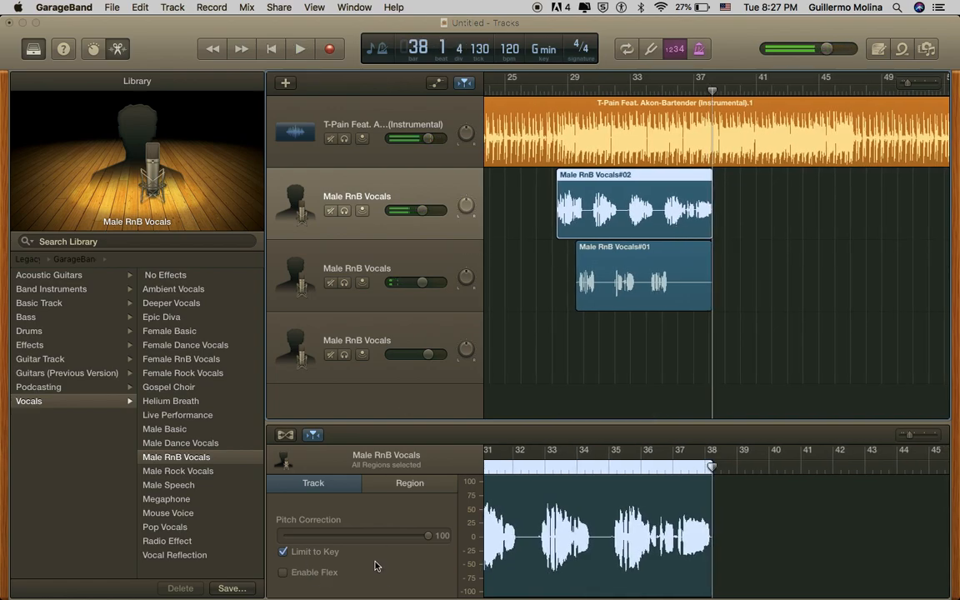
Solo the track holding the Male RnB Vocals#01 region and play it from around bar 34.
{"action": "left_click", "coordinate": [362, 267]}
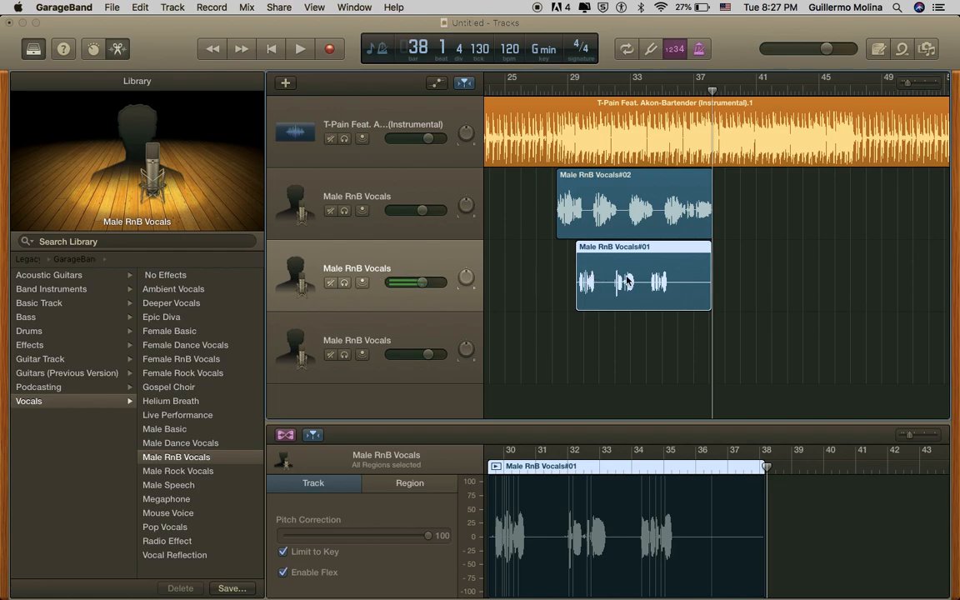
{"action": "left_click", "coordinate": [344, 283]}
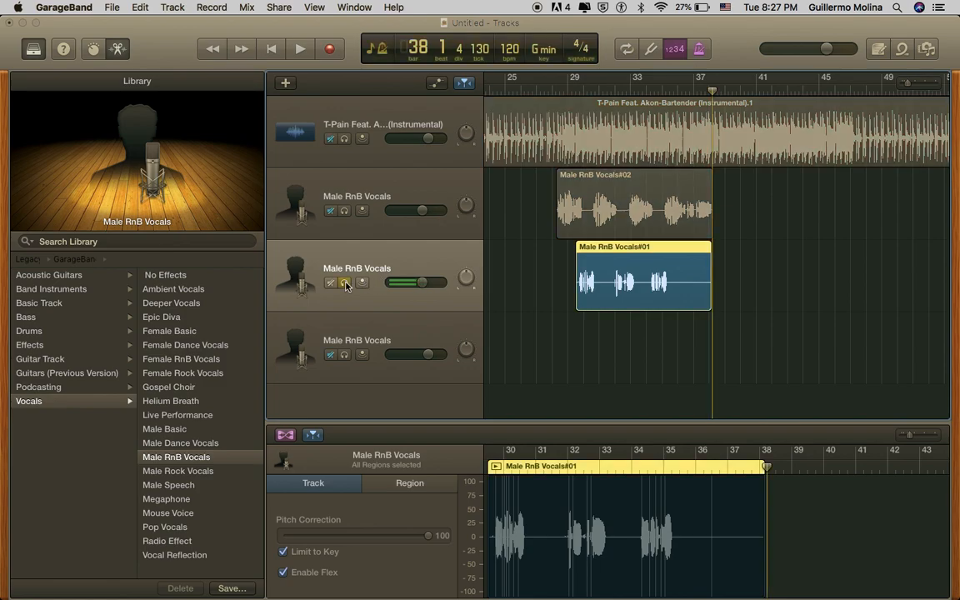
{"action": "left_click", "coordinate": [659, 90]}
{"action": "key", "text": "space"}
{"action": "left_click", "coordinate": [657, 92]}
{"action": "key", "text": "space"}
{"action": "key", "text": "space"}
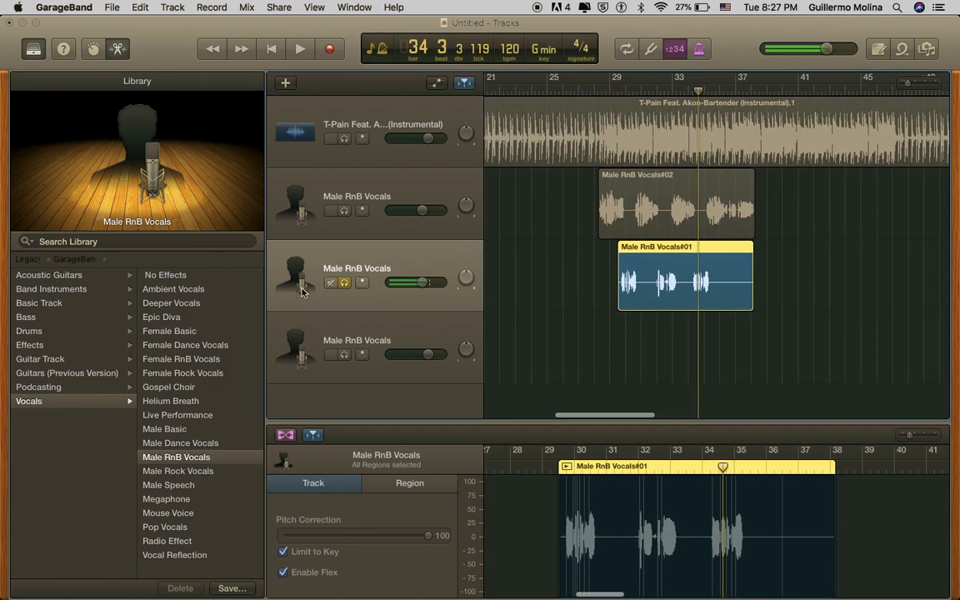
Unsolo the track holding the Male RnB Vocals#01 region and shorten that region to end at about bar 34.
{"action": "left_click", "coordinate": [345, 283]}
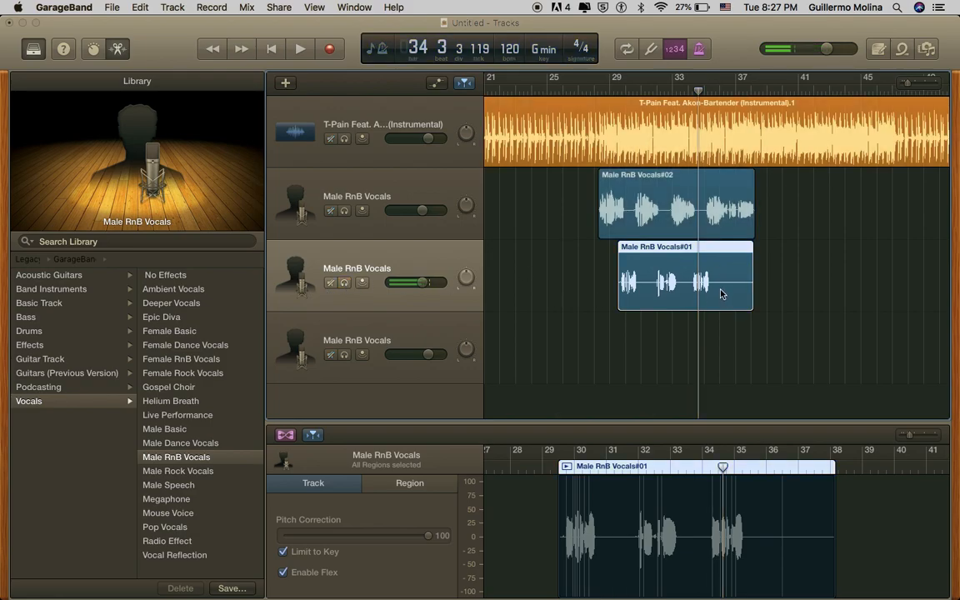
{"action": "left_click_drag", "start_coordinate": [750, 302], "coordinate": [687, 307]}
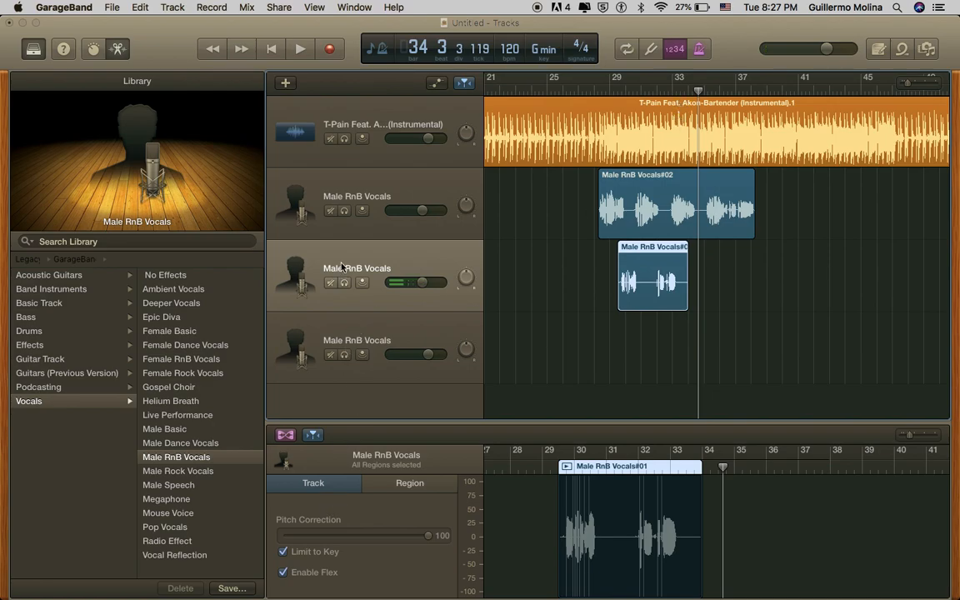
Enable Flex on the upper Male RnB Vocals track and play the whole mix from bar 28 to bar 34.
{"action": "left_click", "coordinate": [352, 230]}
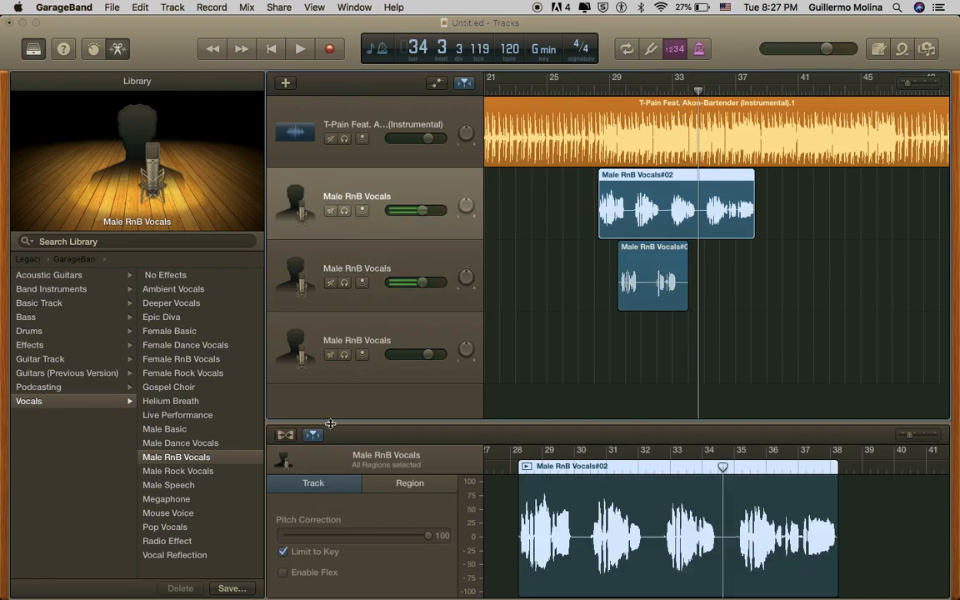
{"action": "left_click", "coordinate": [282, 573]}
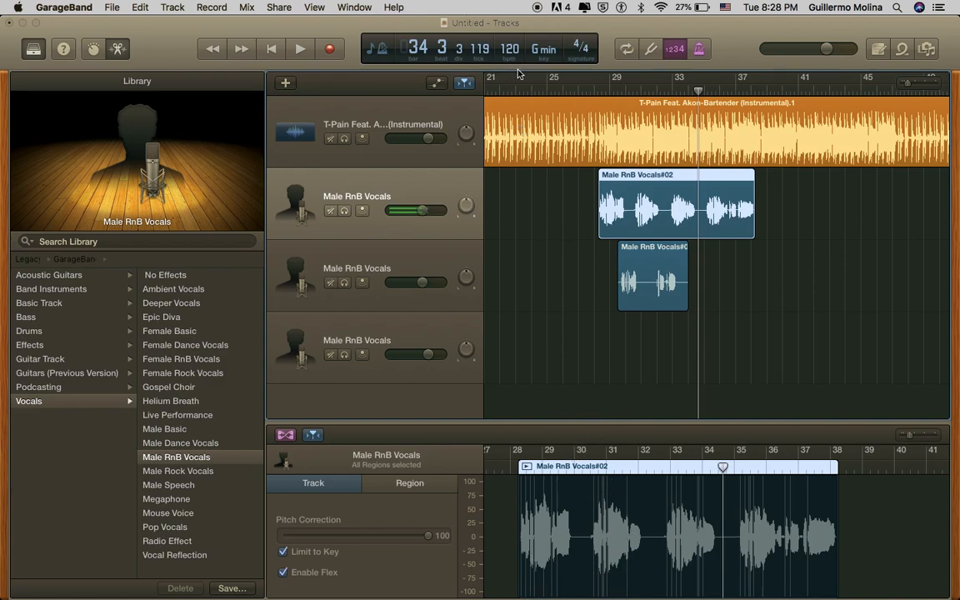
{"action": "left_click", "coordinate": [598, 93]}
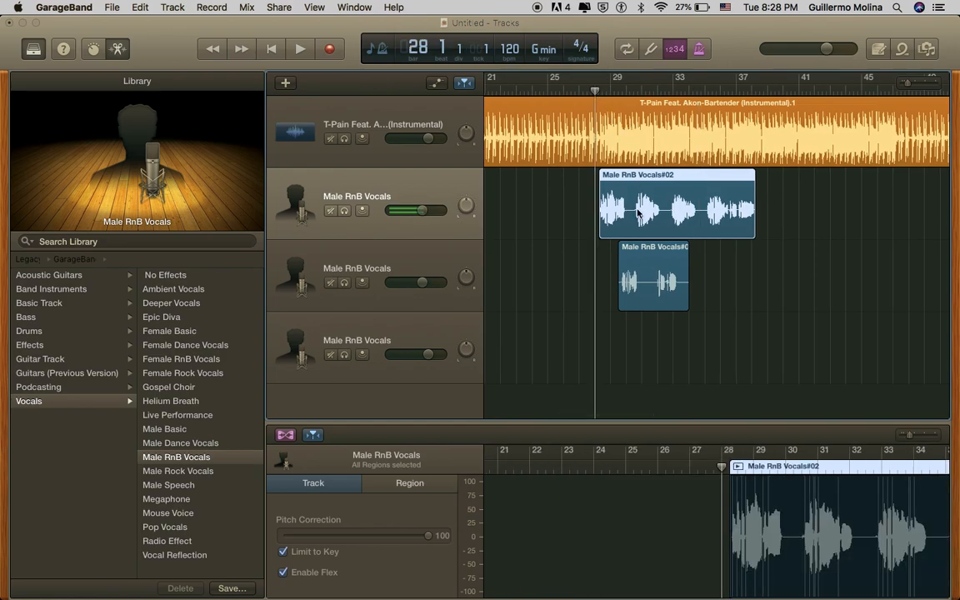
{"action": "key", "text": "space"}
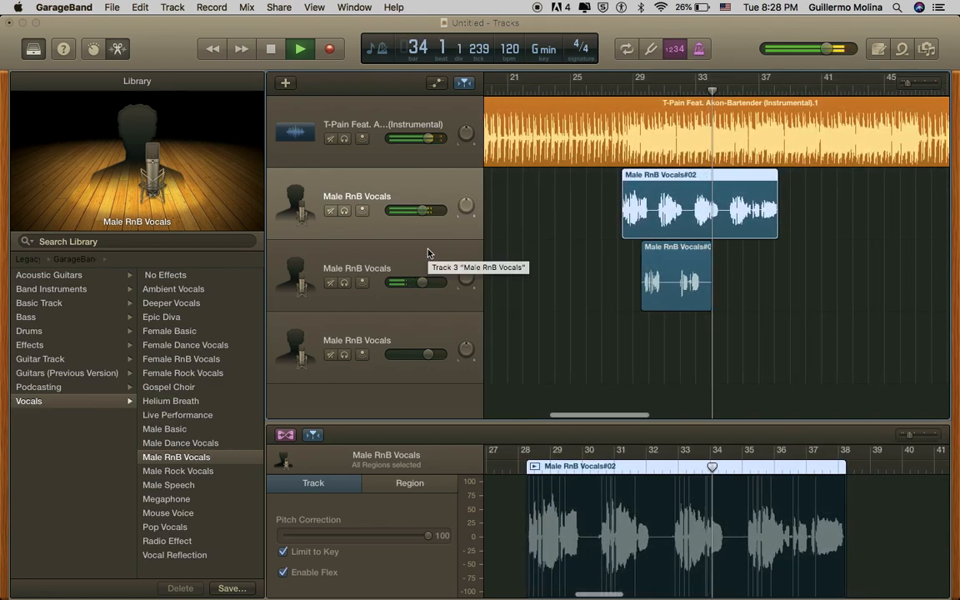
{"action": "key", "text": "space"}
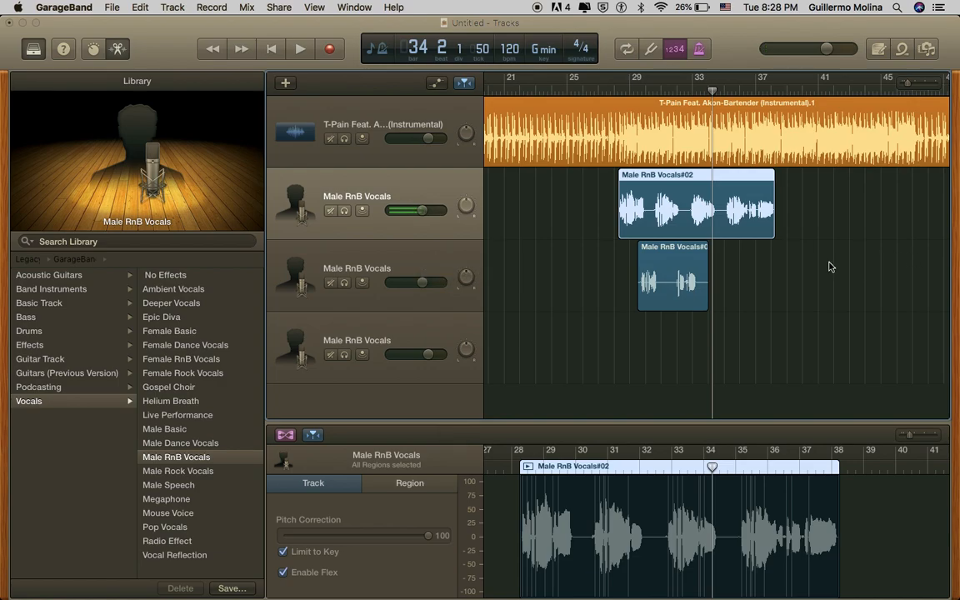
Open the Smart Controls of the upper vocal track, look over its plug-ins and show its EQ.
{"action": "scroll", "coordinate": [830, 267], "scroll_direction": "right", "scroll_amount": 1}
{"action": "scroll", "coordinate": [829, 267], "scroll_direction": "right", "scroll_amount": 2}
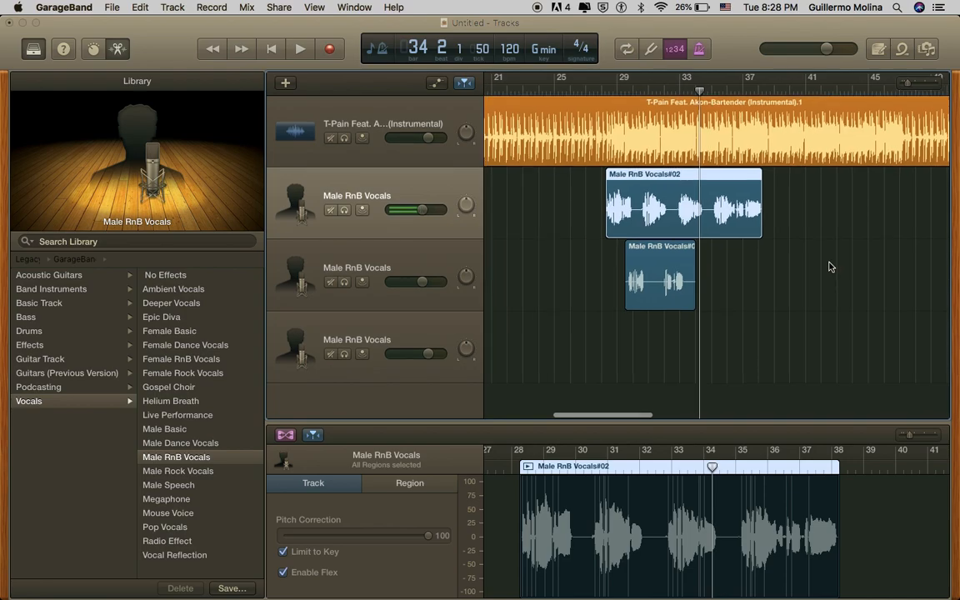
{"action": "left_click", "coordinate": [97, 48]}
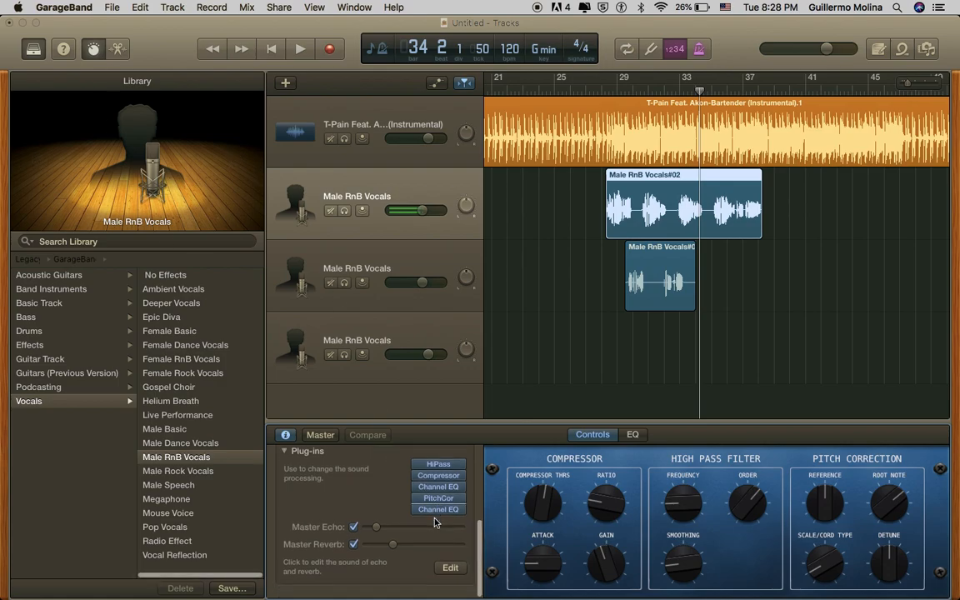
{"action": "scroll", "coordinate": [434, 523], "scroll_direction": "down", "scroll_amount": 1}
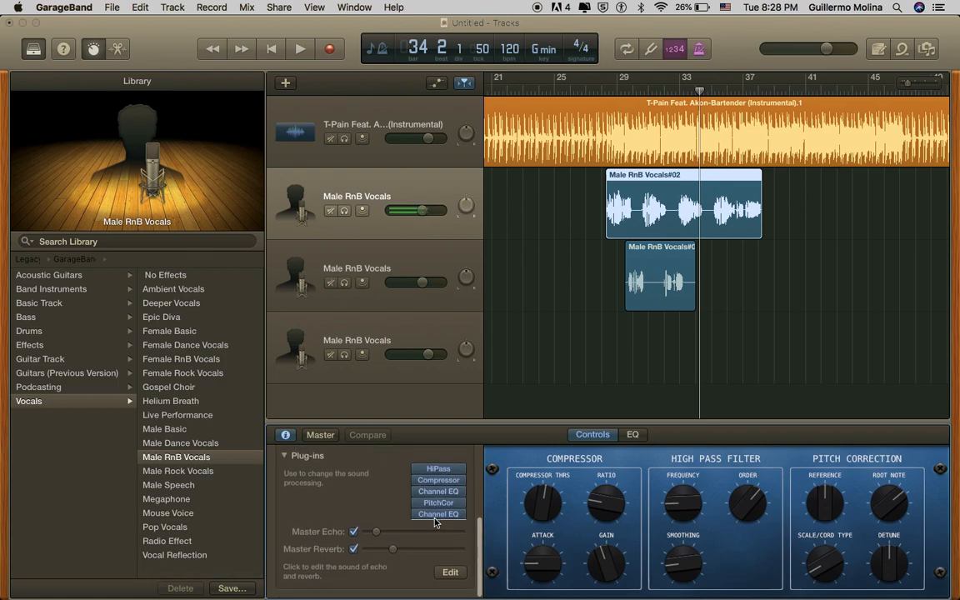
{"action": "left_click", "coordinate": [550, 328]}
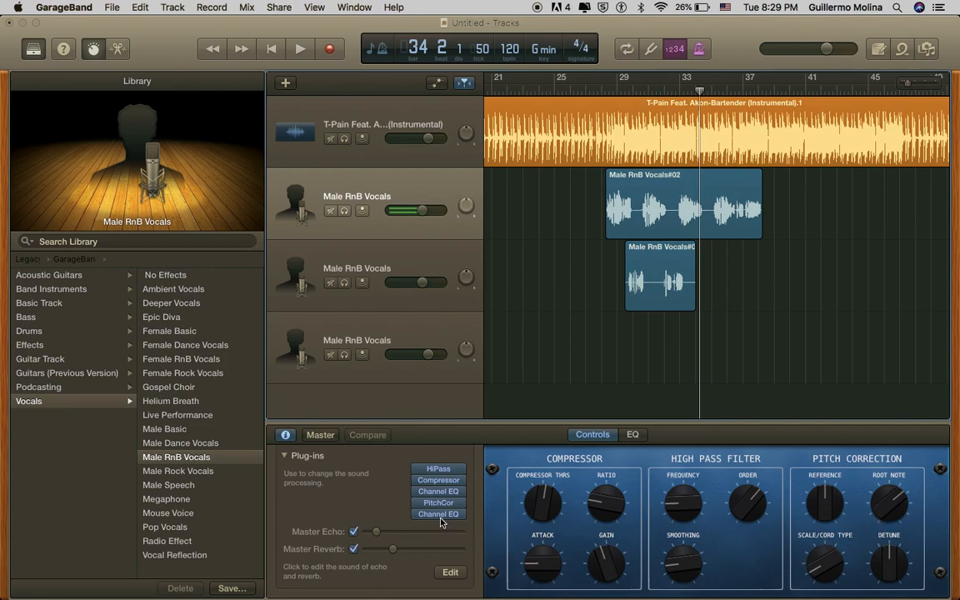
{"action": "mouse_move", "coordinate": [442, 495]}
{"action": "left_click", "coordinate": [629, 435]}
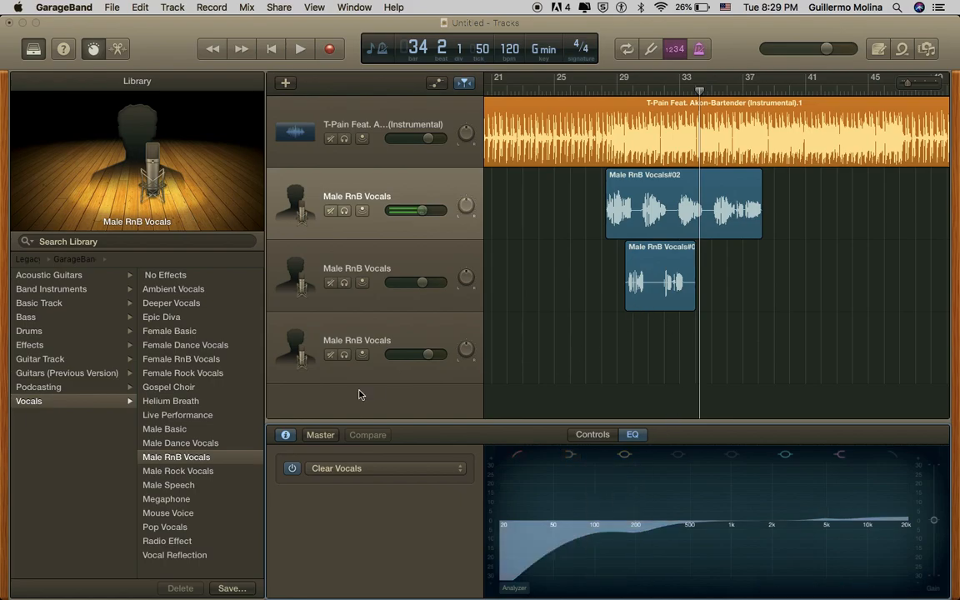
Bypass the track's Clear Vocals EQ and play the mix from about bar 28 to bar 30.
{"action": "left_click", "coordinate": [292, 469]}
{"action": "left_click", "coordinate": [617, 90]}
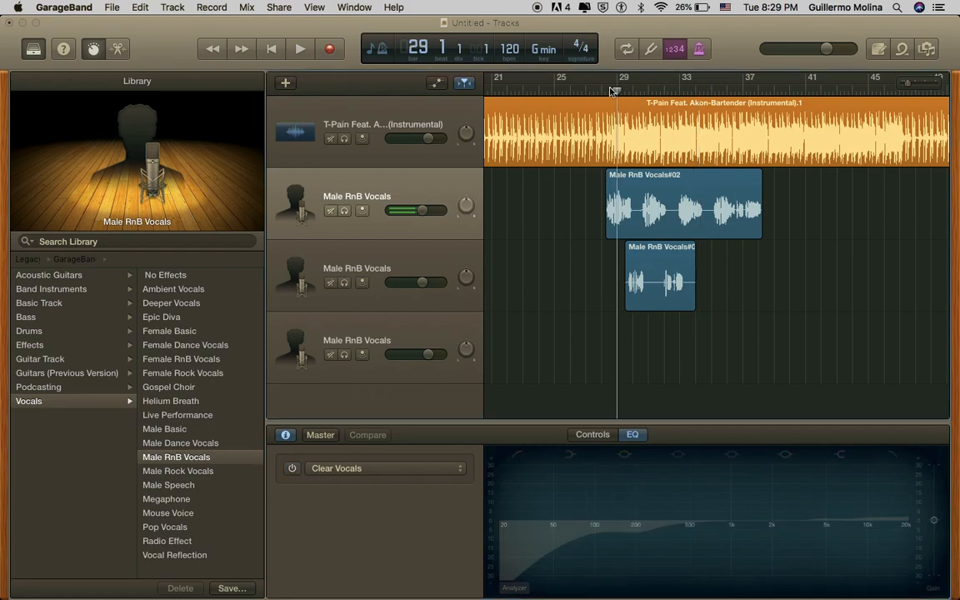
{"action": "scroll", "coordinate": [607, 90], "scroll_direction": "left", "scroll_amount": 1}
{"action": "left_click", "coordinate": [603, 91]}
{"action": "key", "text": "space"}
{"action": "scroll", "coordinate": [599, 209], "scroll_direction": "left", "scroll_amount": 1}
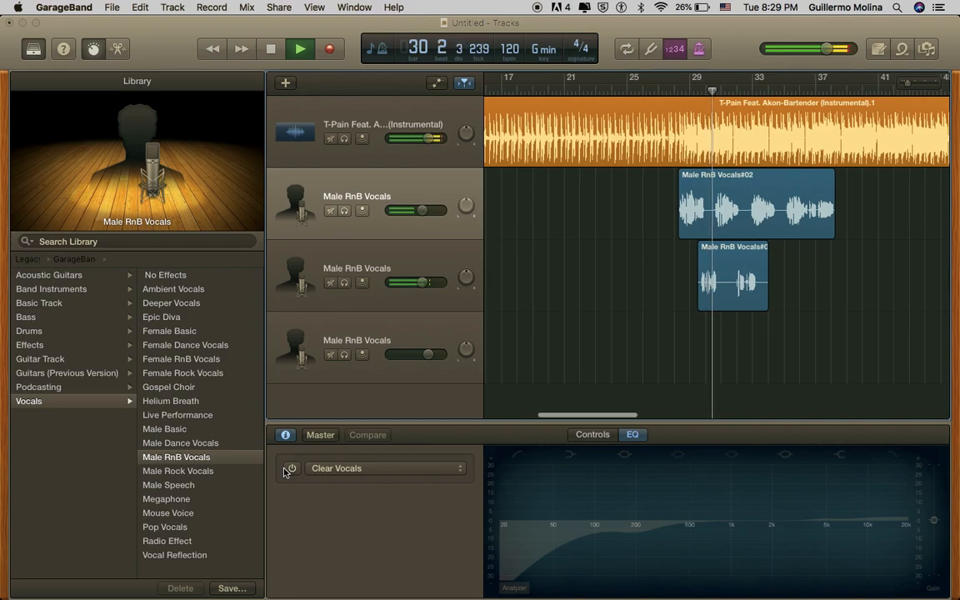
{"action": "key", "text": "space"}
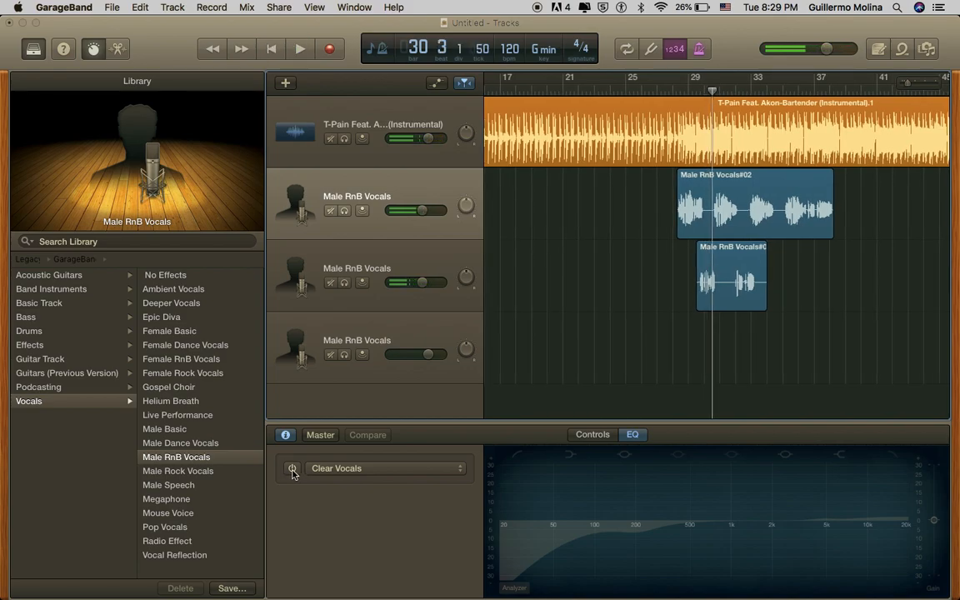
Turn the Clear Vocals EQ back on and play the mix from bar 28 to bar 30 for comparison.
{"action": "left_click", "coordinate": [292, 469]}
{"action": "left_click", "coordinate": [679, 89]}
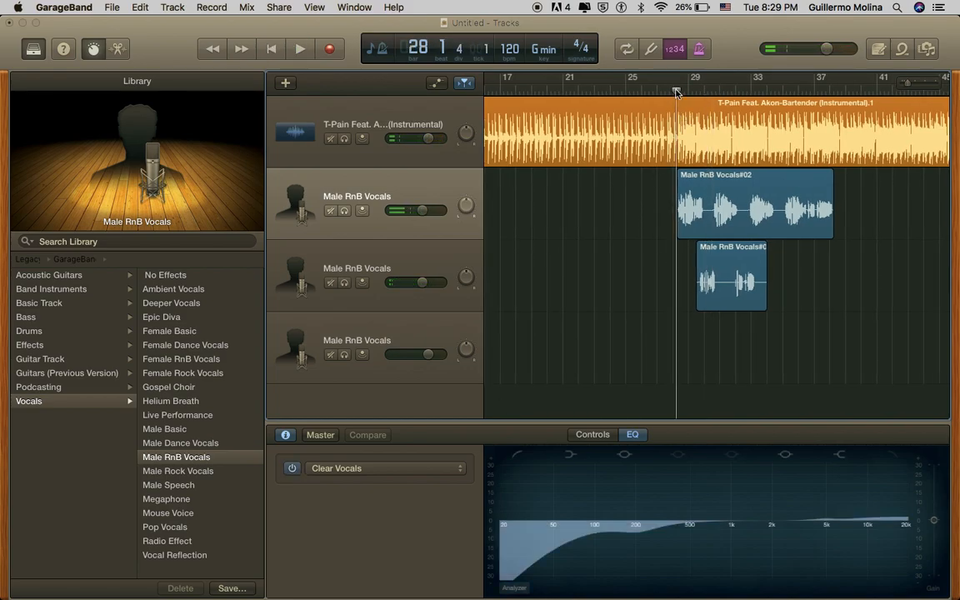
{"action": "key", "text": "space"}
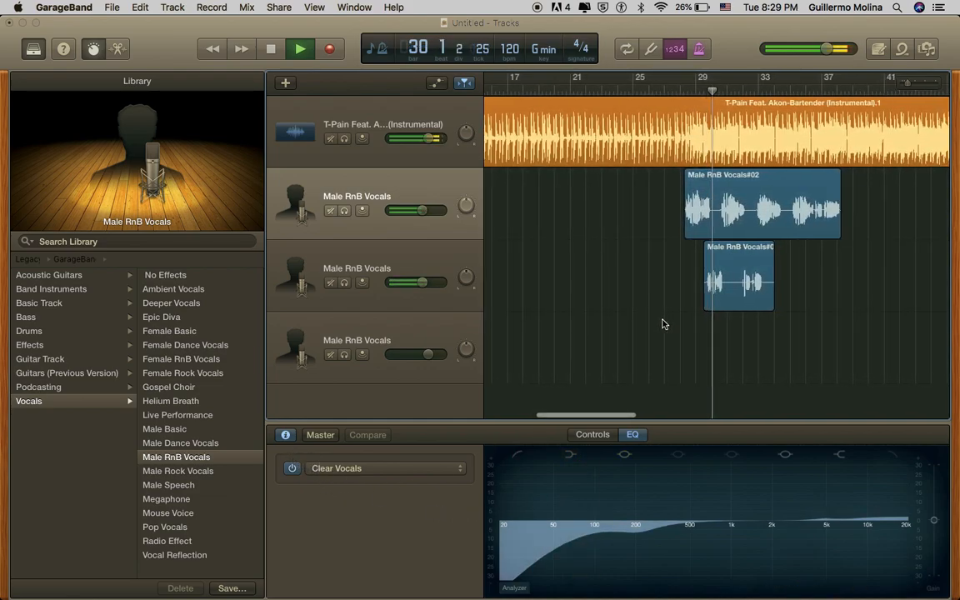
{"action": "key", "text": "space"}
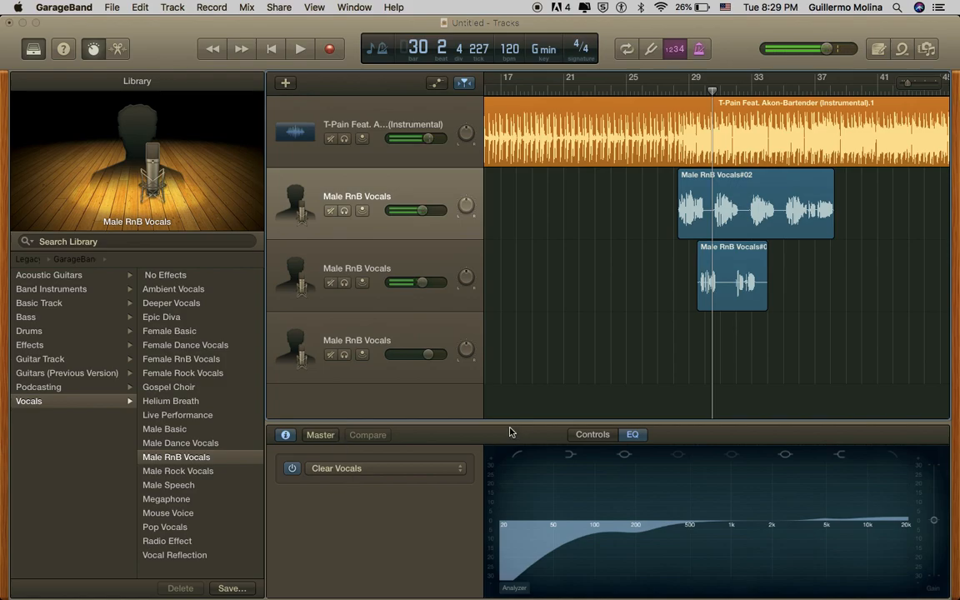
Look through the Voice presets available for the track's EQ, keeping Clear Vocals.
{"action": "left_click", "coordinate": [590, 434]}
{"action": "scroll", "coordinate": [410, 517], "scroll_direction": "down", "scroll_amount": 5}
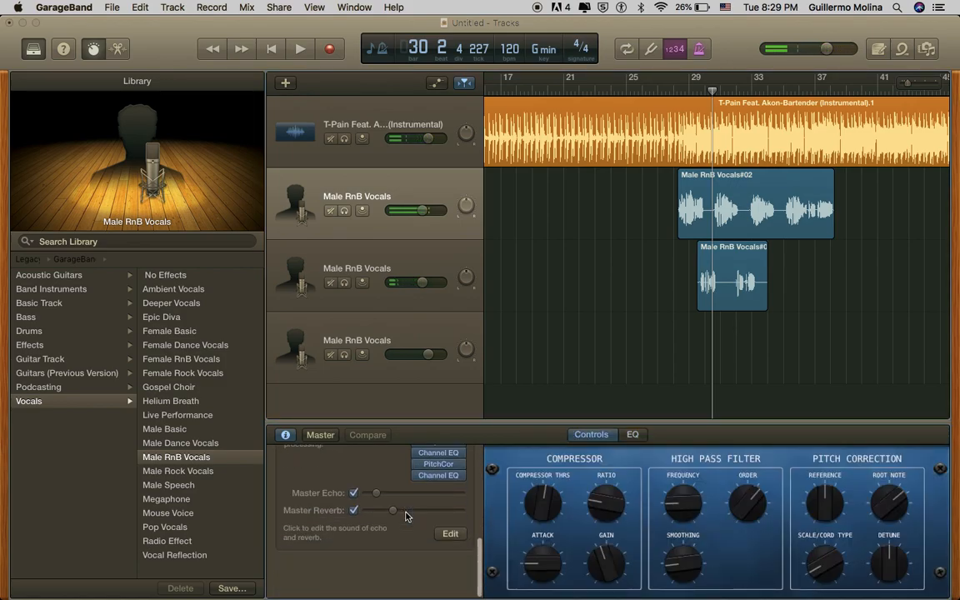
{"action": "left_click", "coordinate": [633, 435]}
{"action": "left_click", "coordinate": [365, 471]}
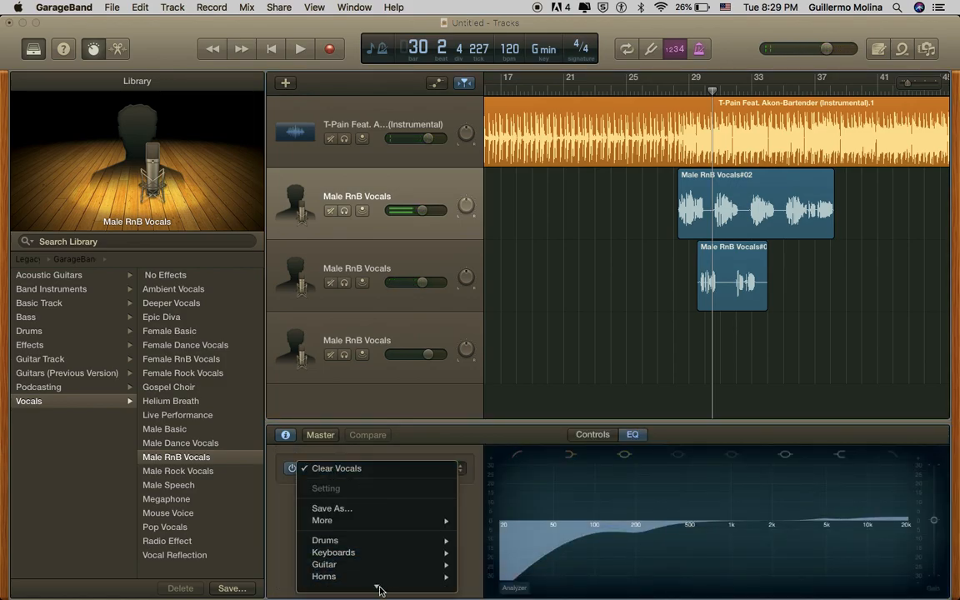
{"action": "mouse_move", "coordinate": [379, 560]}
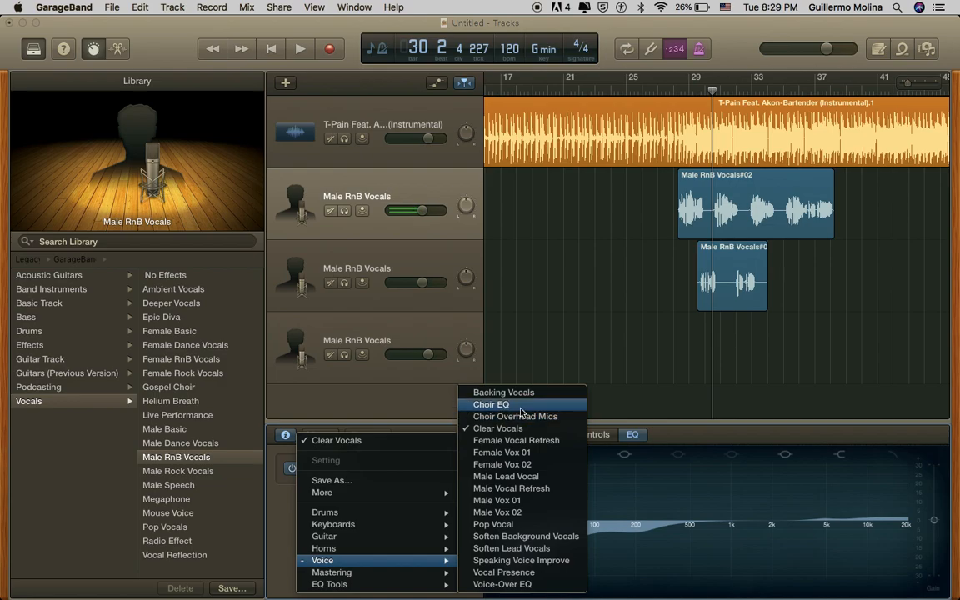
{"action": "left_click", "coordinate": [536, 345]}
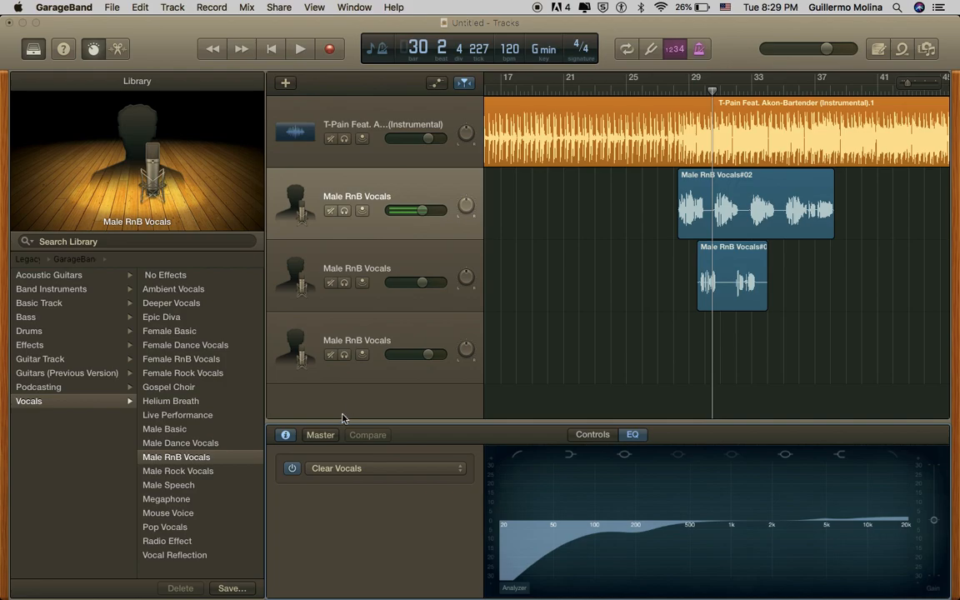
Add a Channel EQ plug-in to the empty slot at the end of the upper vocal track's plug-in chain.
{"action": "left_click", "coordinate": [592, 434]}
{"action": "scroll", "coordinate": [392, 499], "scroll_direction": "down", "scroll_amount": 5}
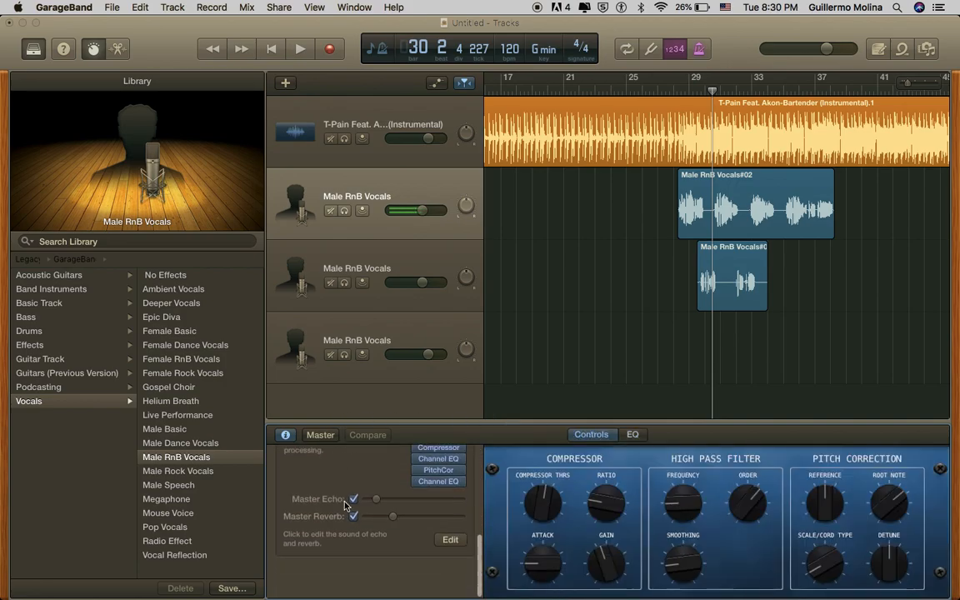
{"action": "scroll", "coordinate": [417, 496], "scroll_direction": "up", "scroll_amount": 1}
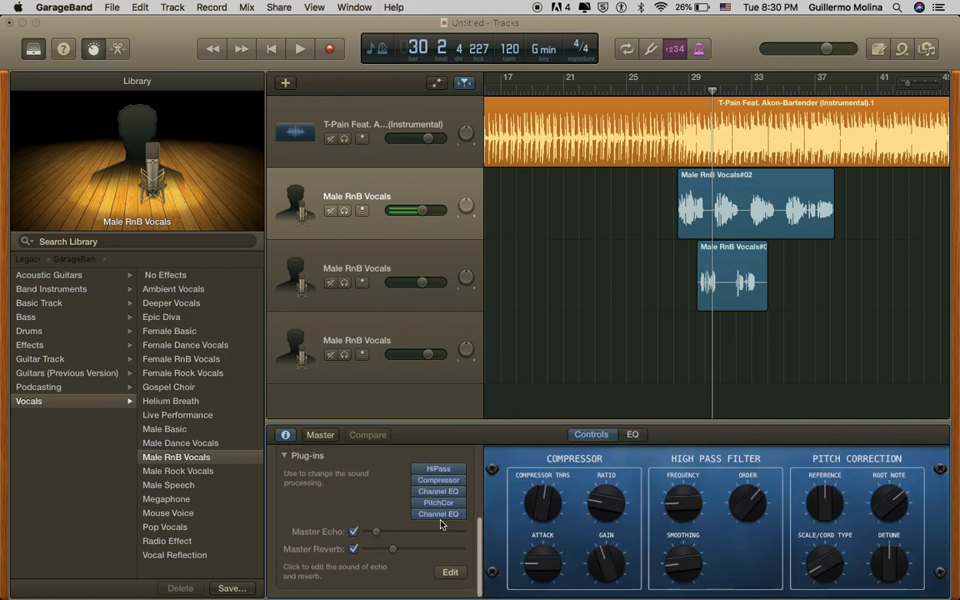
{"action": "left_click", "coordinate": [441, 519]}
{"action": "left_click", "coordinate": [359, 510]}
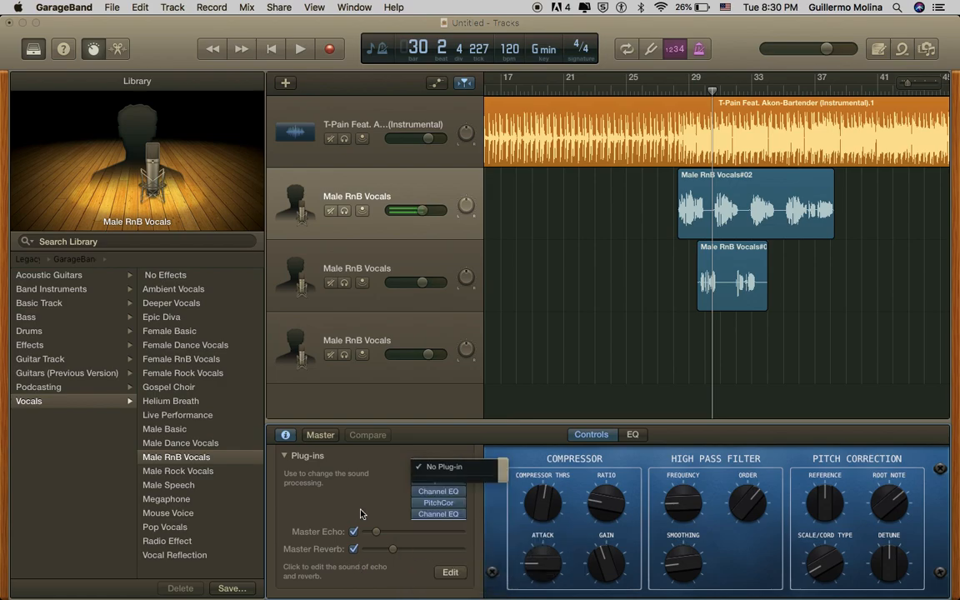
{"action": "left_click", "coordinate": [446, 526]}
{"action": "mouse_move", "coordinate": [448, 524]}
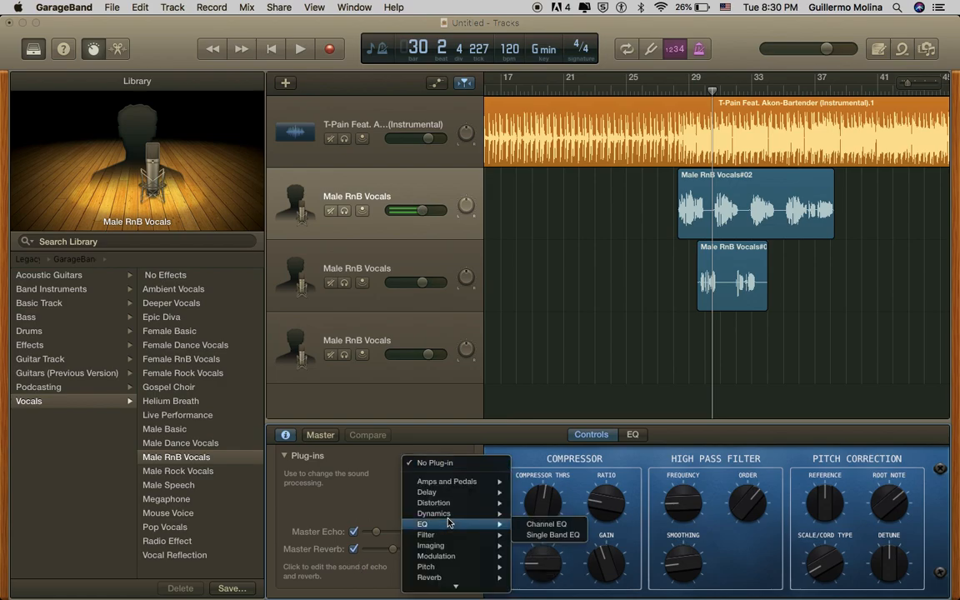
{"action": "left_click", "coordinate": [546, 524]}
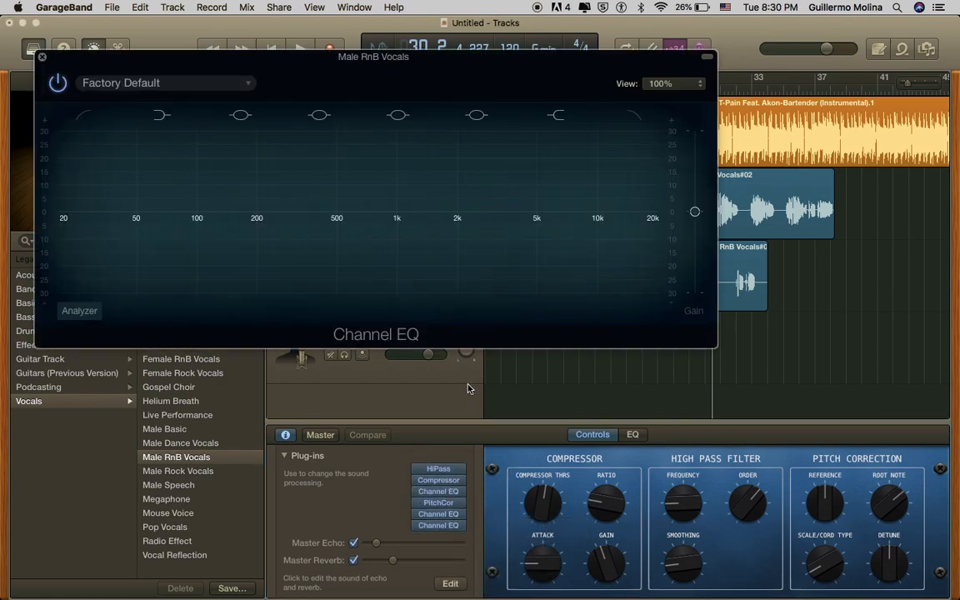
Load the Male Vocal Refresh voice preset in the added Channel EQ and close its window.
{"action": "left_click", "coordinate": [138, 80]}
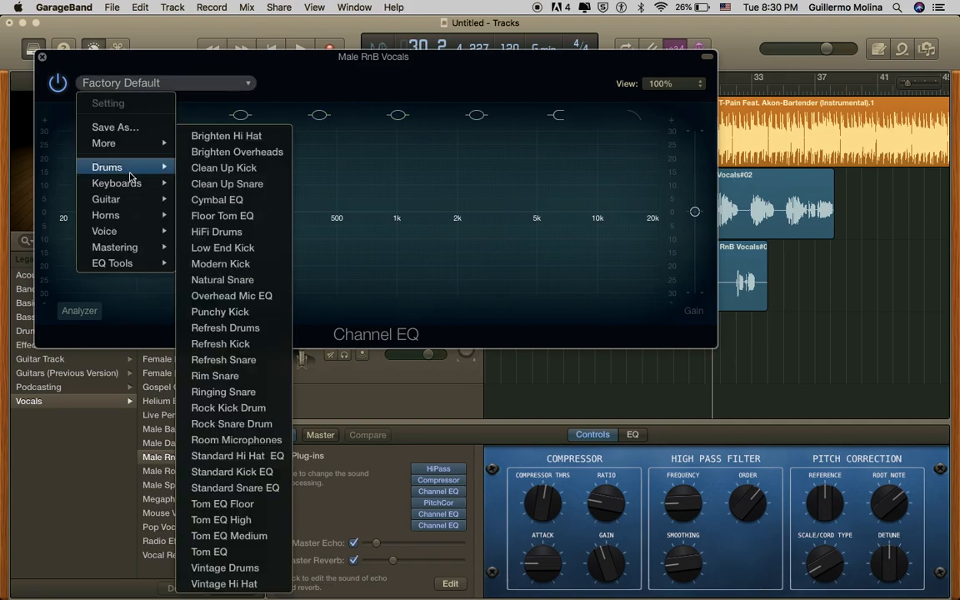
{"action": "mouse_move", "coordinate": [134, 235]}
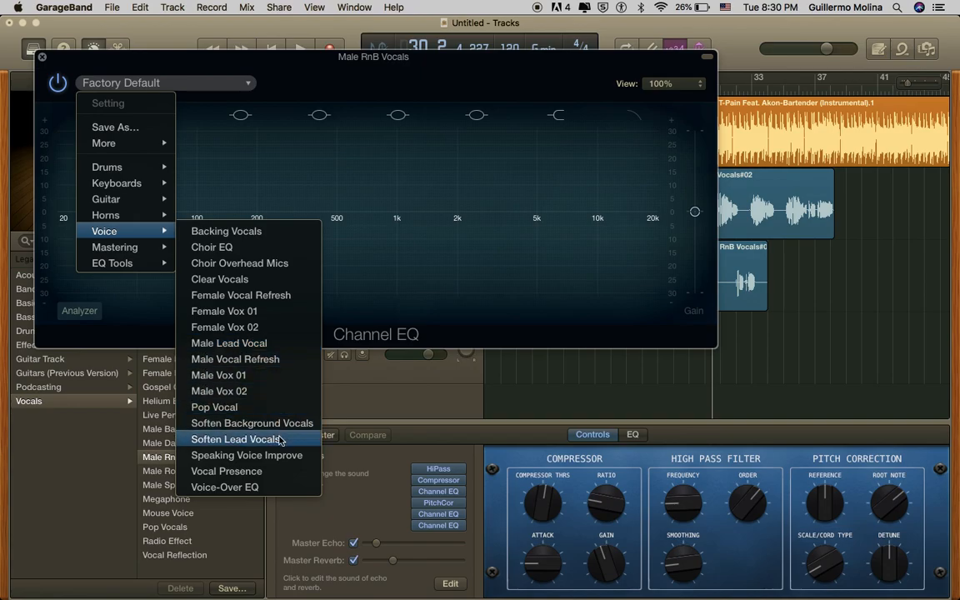
{"action": "left_click", "coordinate": [238, 364]}
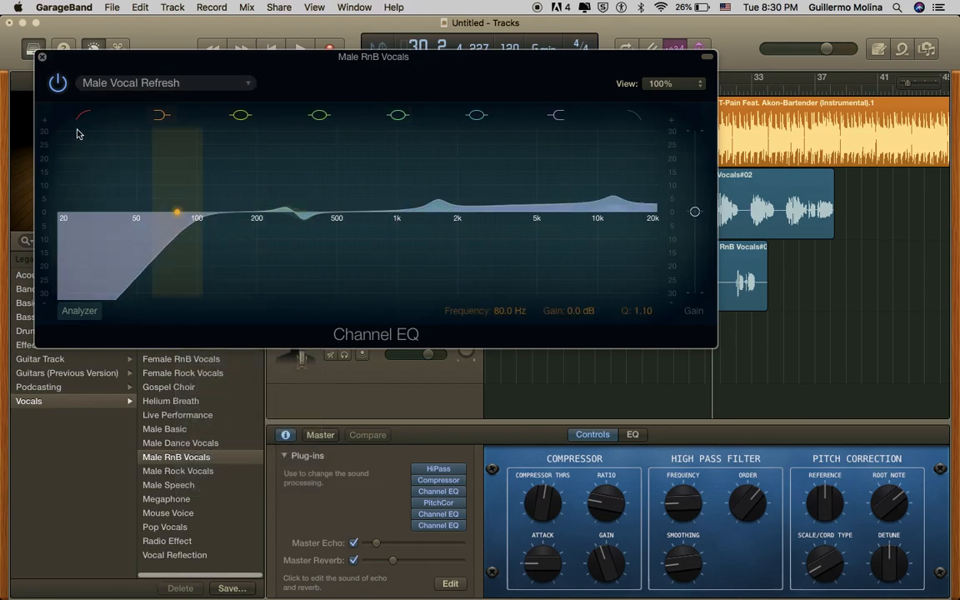
{"action": "left_click", "coordinate": [42, 58]}
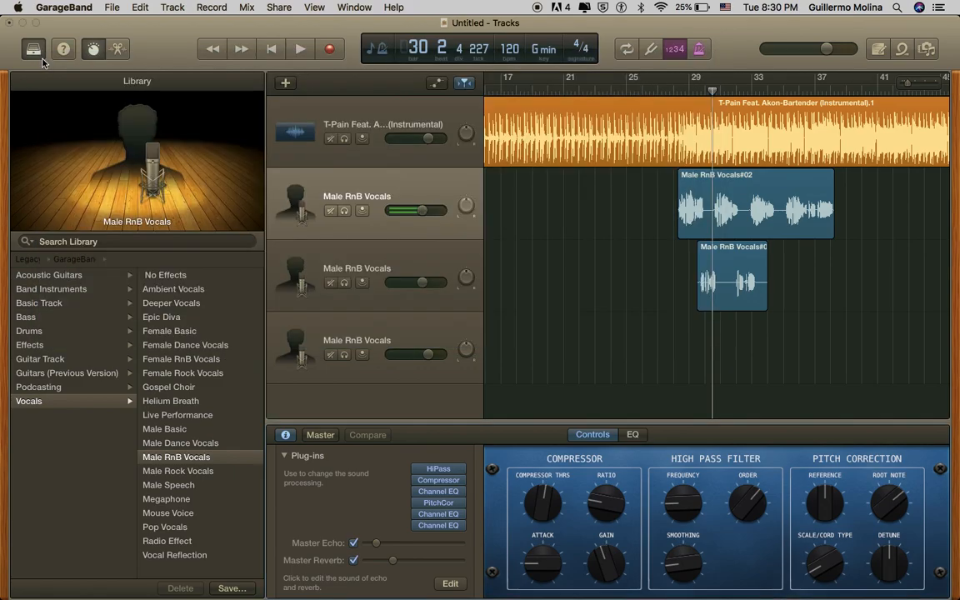
Play the vocals with the instrumental from bar 27 to bar 32 and look over the track's plug-in list.
{"action": "left_click", "coordinate": [667, 91]}
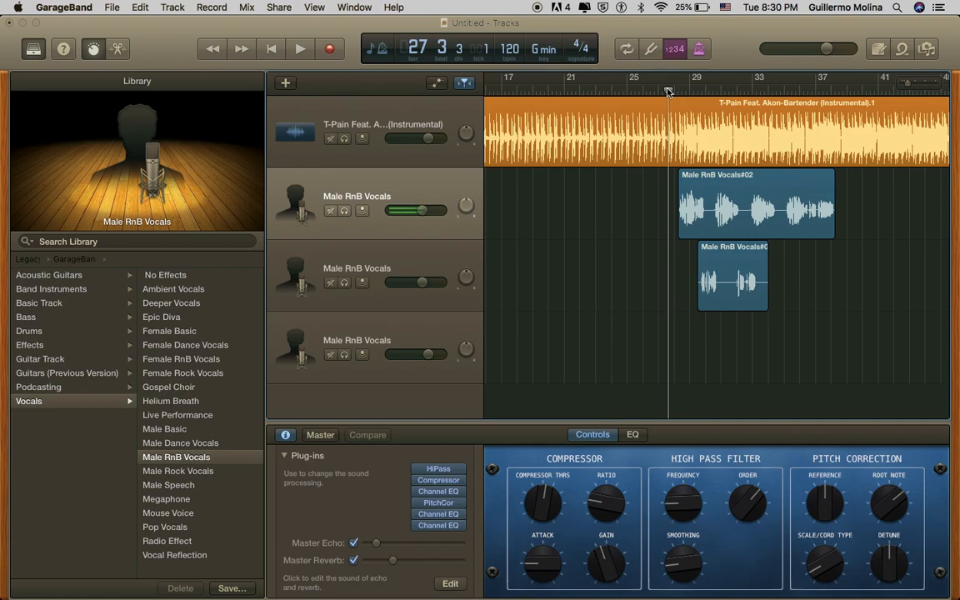
{"action": "key", "text": "space"}
{"action": "scroll", "coordinate": [870, 333], "scroll_direction": "left", "scroll_amount": 3}
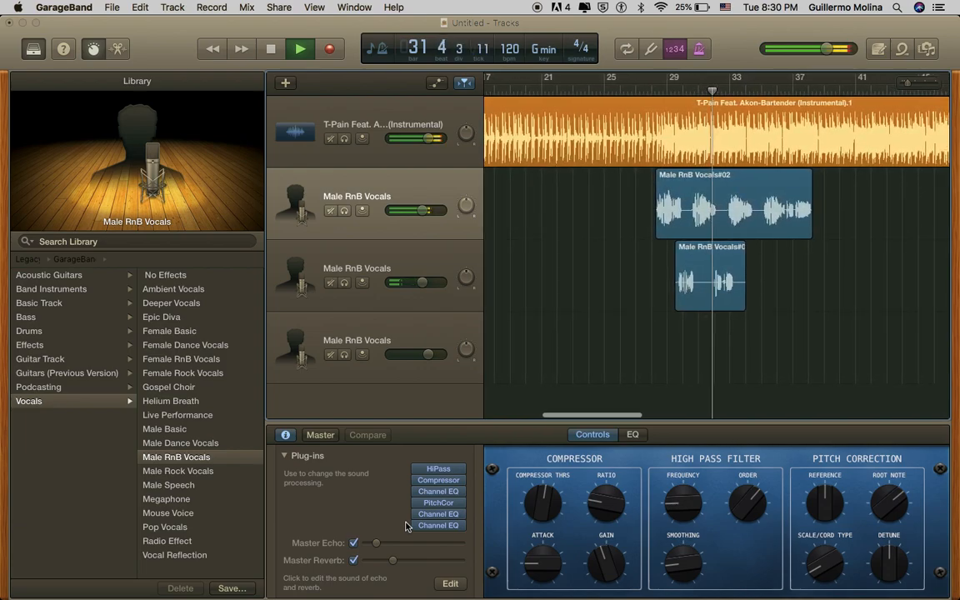
{"action": "key", "text": "space"}
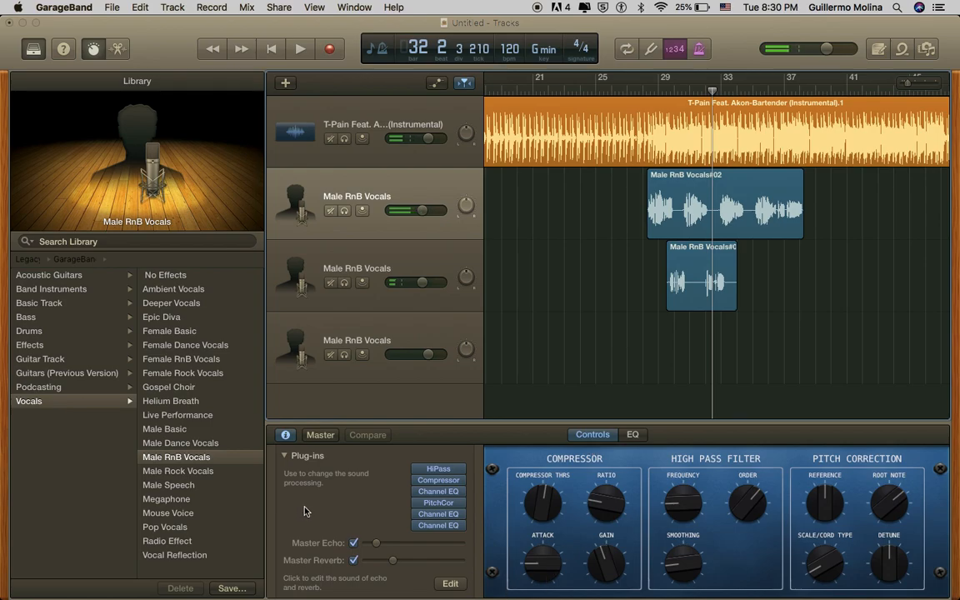
{"action": "scroll", "coordinate": [416, 525], "scroll_direction": "down", "scroll_amount": 1}
{"action": "mouse_move", "coordinate": [440, 481]}
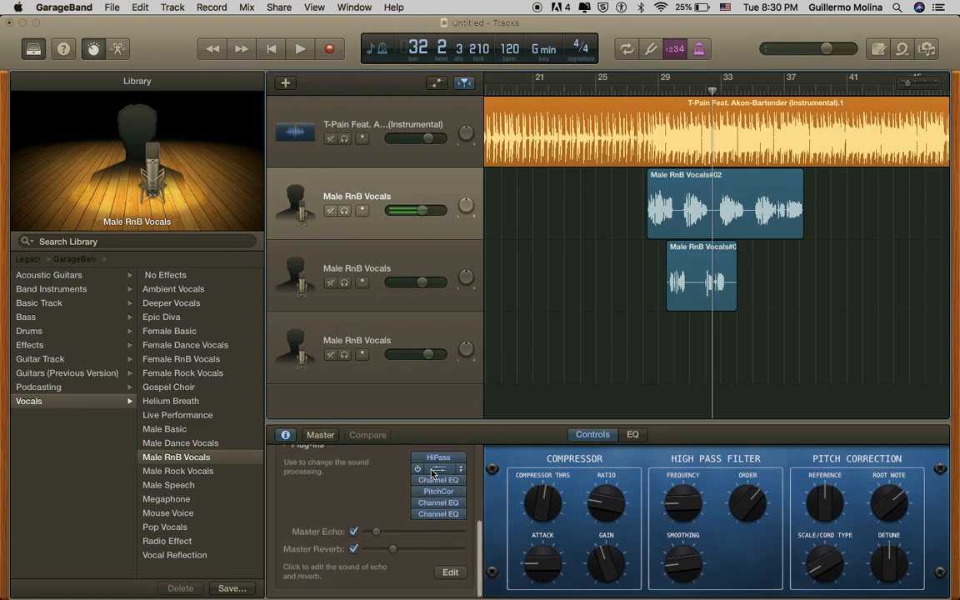
Look through the plug-in categories offered for the empty slot, including Pitch, Modulation and Distortion, and leave the slot empty.
{"action": "left_click", "coordinate": [437, 525]}
{"action": "mouse_move", "coordinate": [467, 550]}
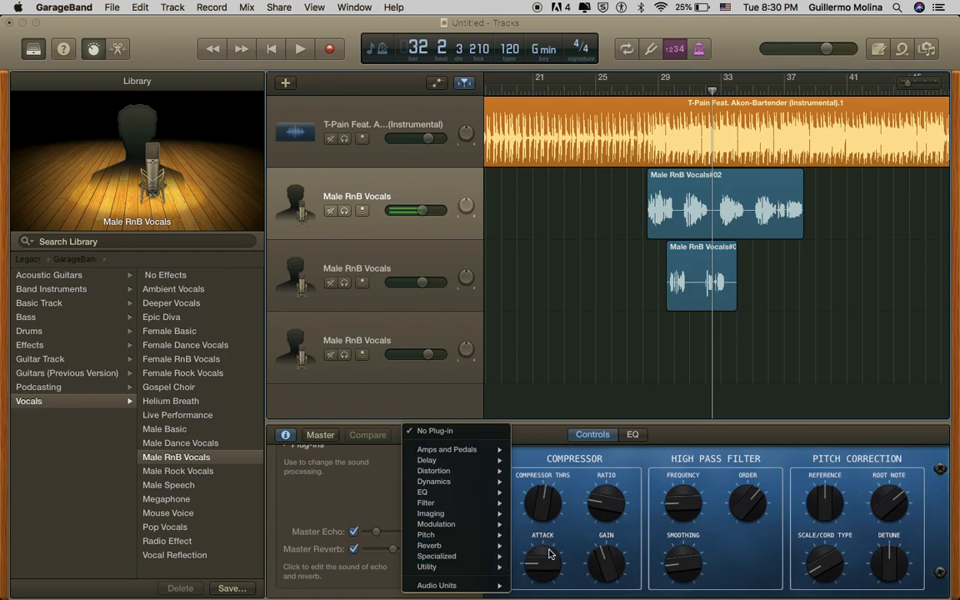
{"action": "mouse_move", "coordinate": [432, 534]}
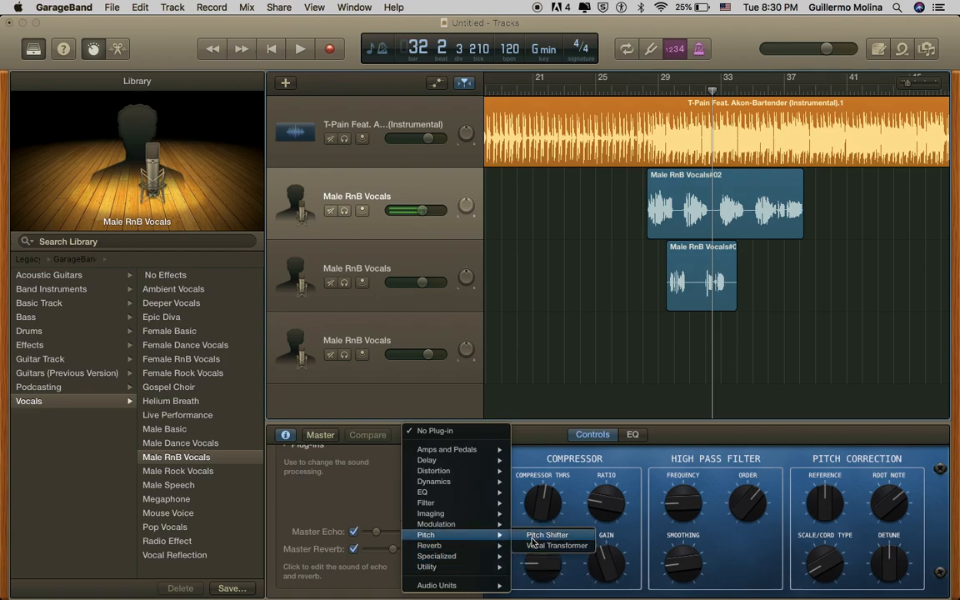
{"action": "mouse_move", "coordinate": [470, 524]}
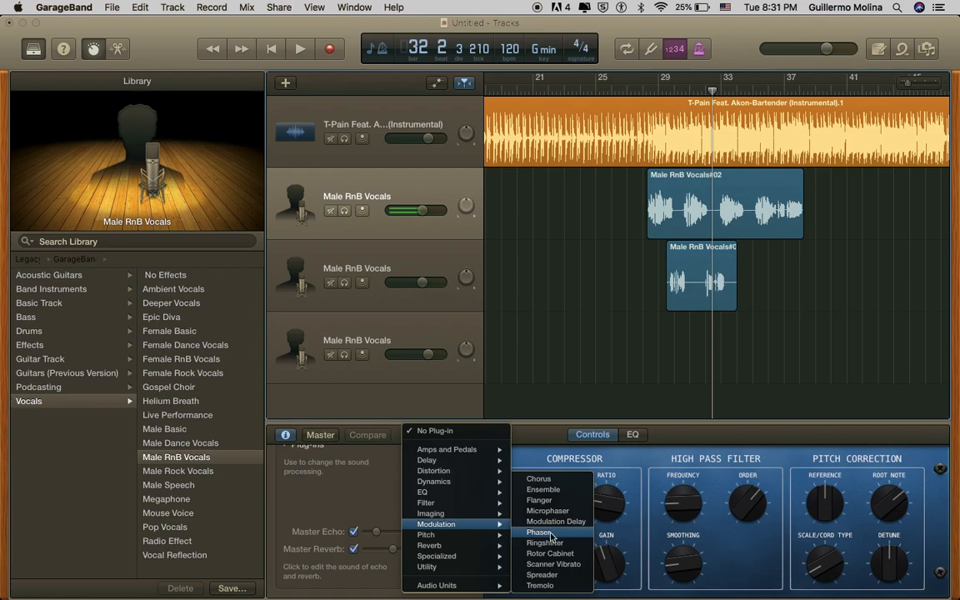
{"action": "mouse_move", "coordinate": [474, 474]}
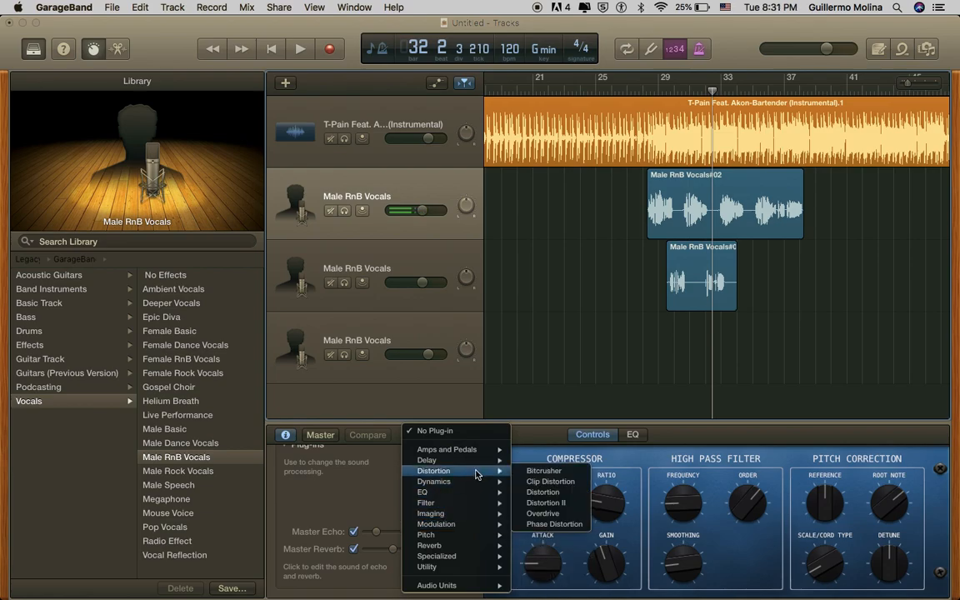
{"action": "left_click", "coordinate": [364, 464]}
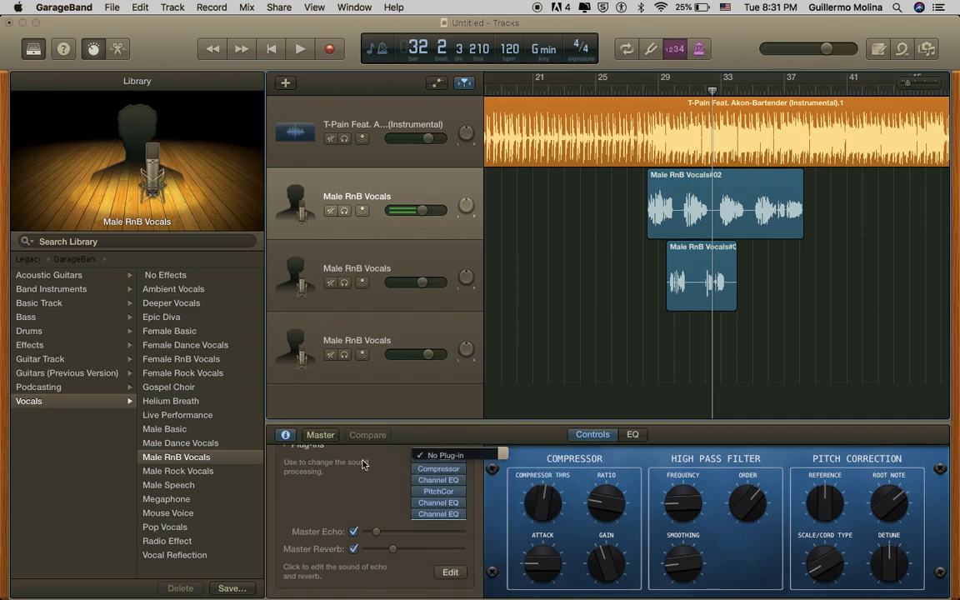
Raise the upper vocal track's Master Reverb to its maximum and play the vocals from bar 28.
{"action": "scroll", "coordinate": [366, 522], "scroll_direction": "down", "scroll_amount": 2}
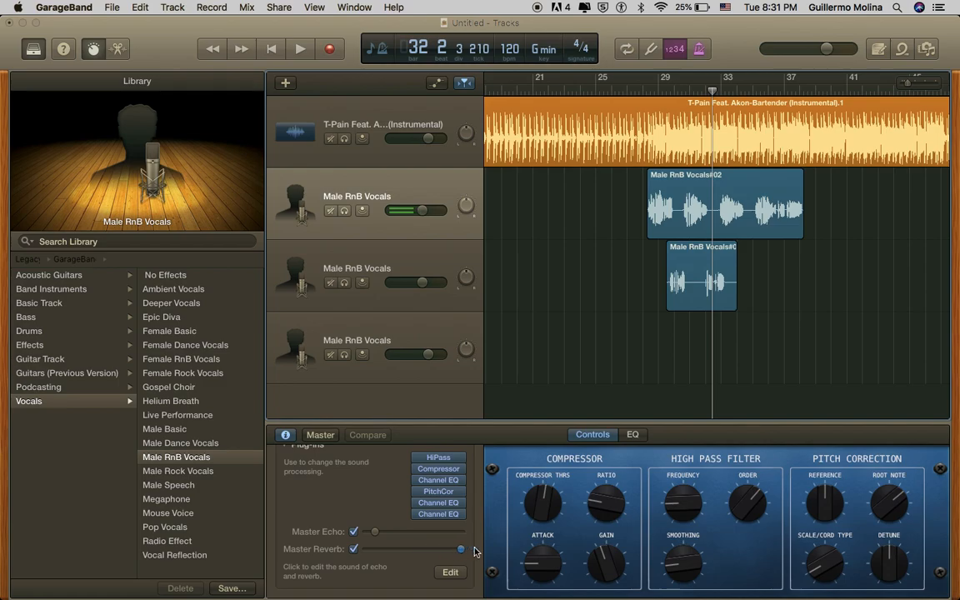
{"action": "left_click", "coordinate": [658, 90]}
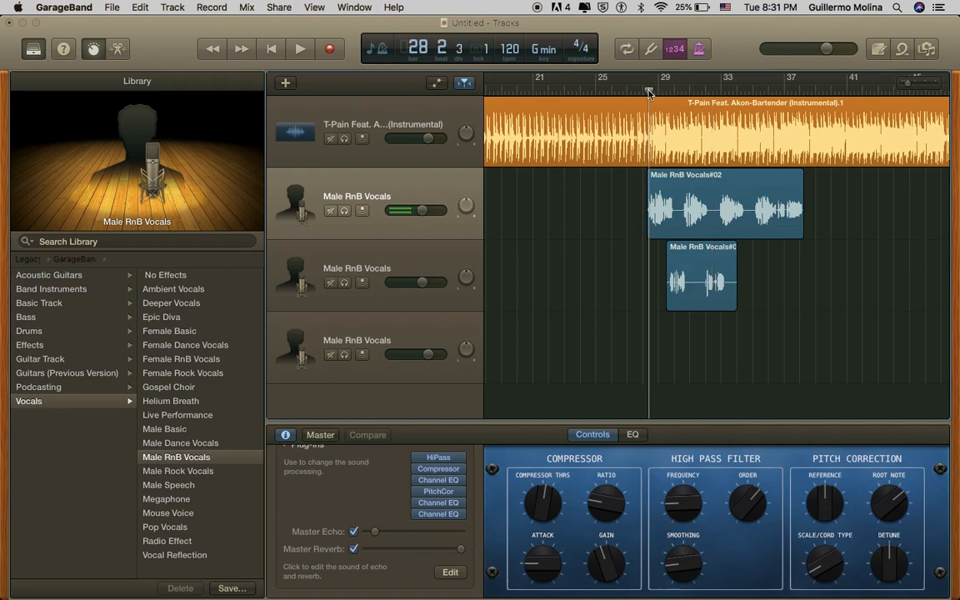
{"action": "key", "text": "space"}
{"action": "scroll", "coordinate": [672, 284], "scroll_direction": "left", "scroll_amount": 3}
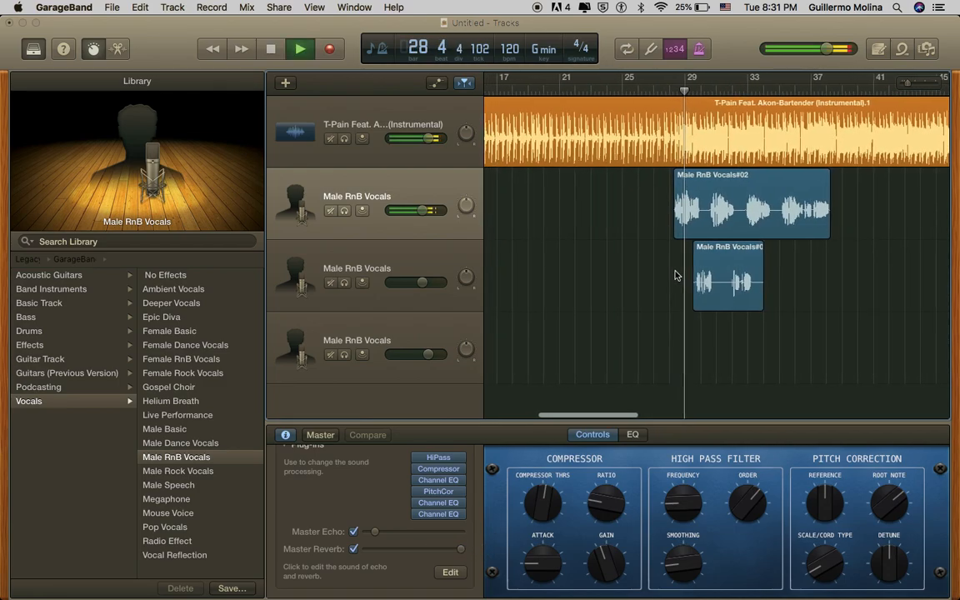
{"action": "key", "text": "space"}
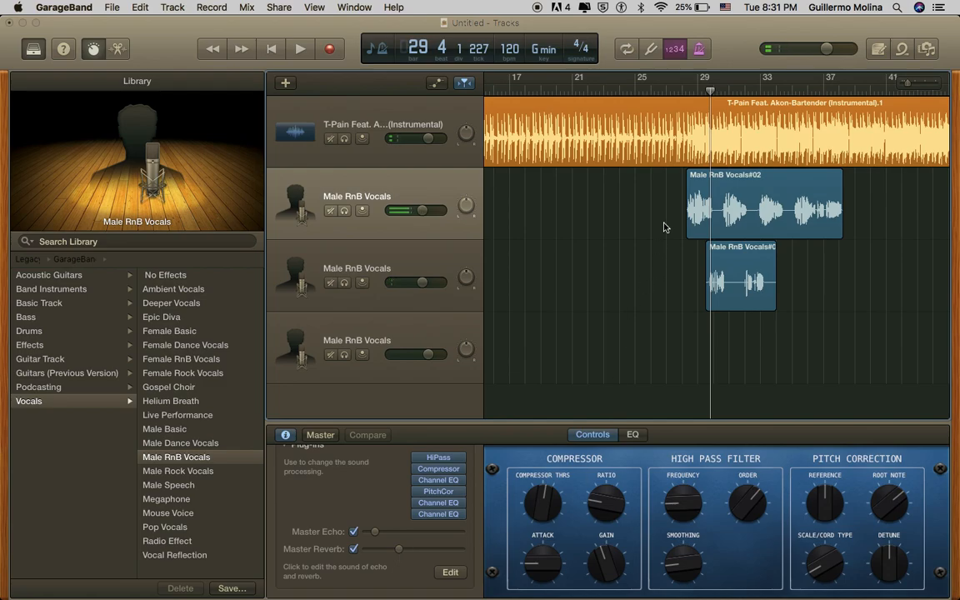
Lower the upper vocal track's Master Reverb to about a third of its range while replaying the vocals from bar 28.
{"action": "left_click", "coordinate": [678, 90]}
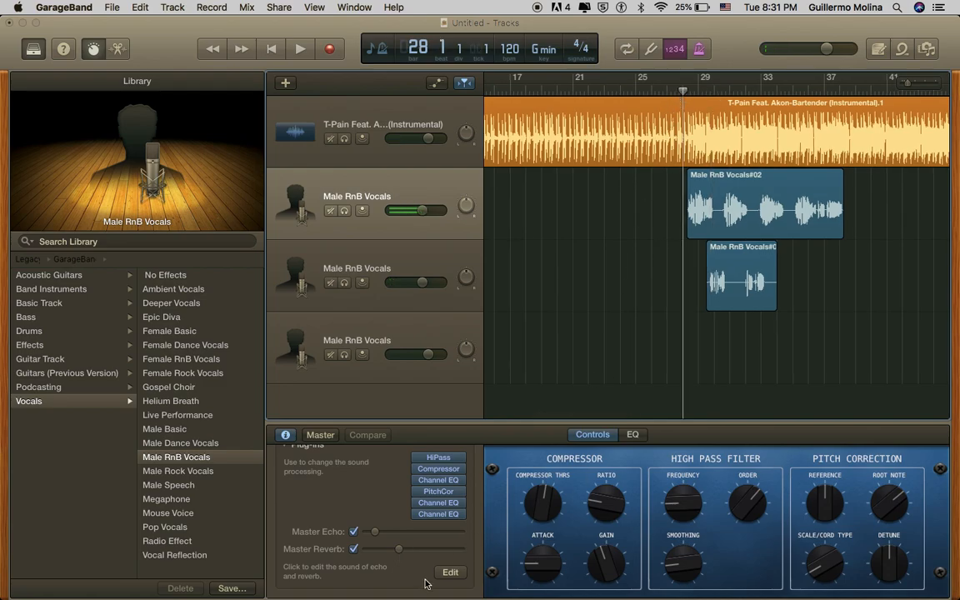
{"action": "key", "text": "space"}
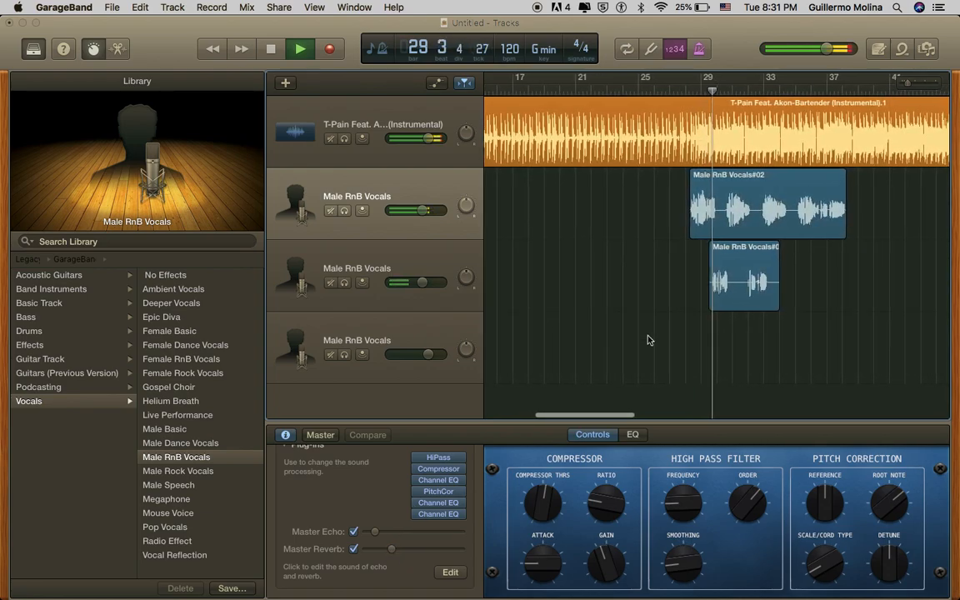
{"action": "key", "text": "space"}
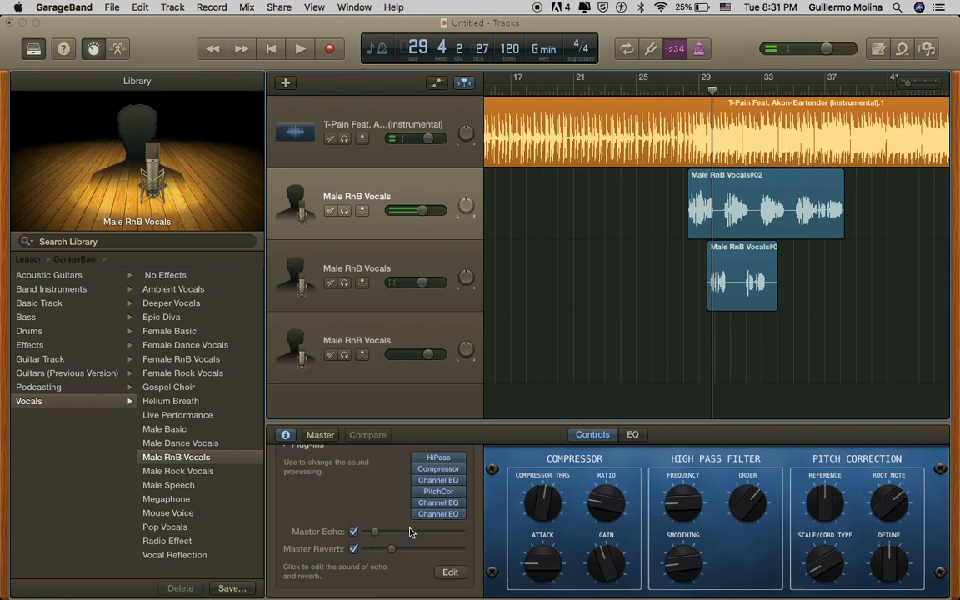
Raise the compressor's Attack on the upper vocal track and play the vocals from bar 28 to bar 31.
{"action": "scroll", "coordinate": [522, 546], "scroll_direction": "up", "scroll_amount": 5}
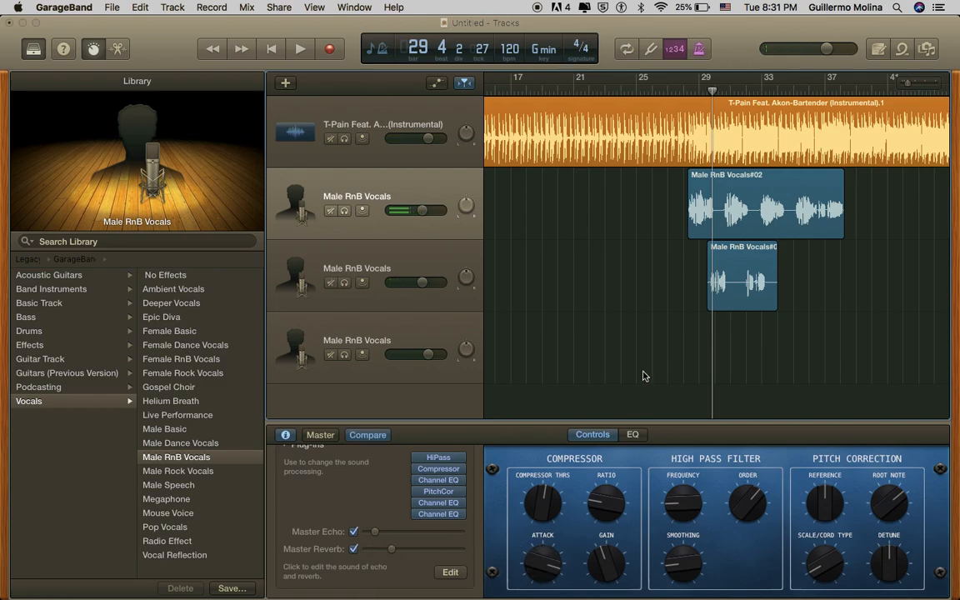
{"action": "left_click", "coordinate": [685, 92]}
{"action": "key", "text": "space"}
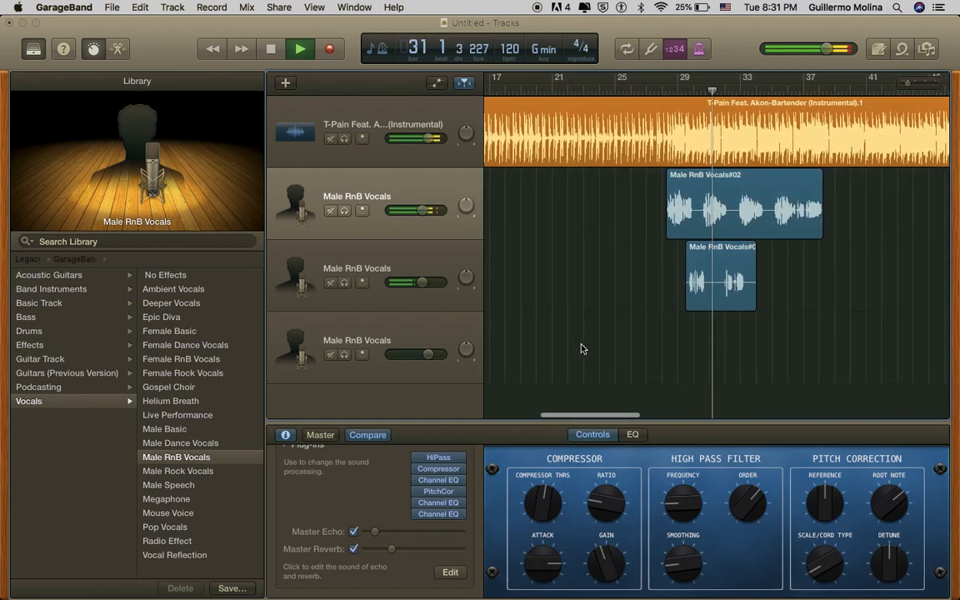
{"action": "key", "text": "space"}
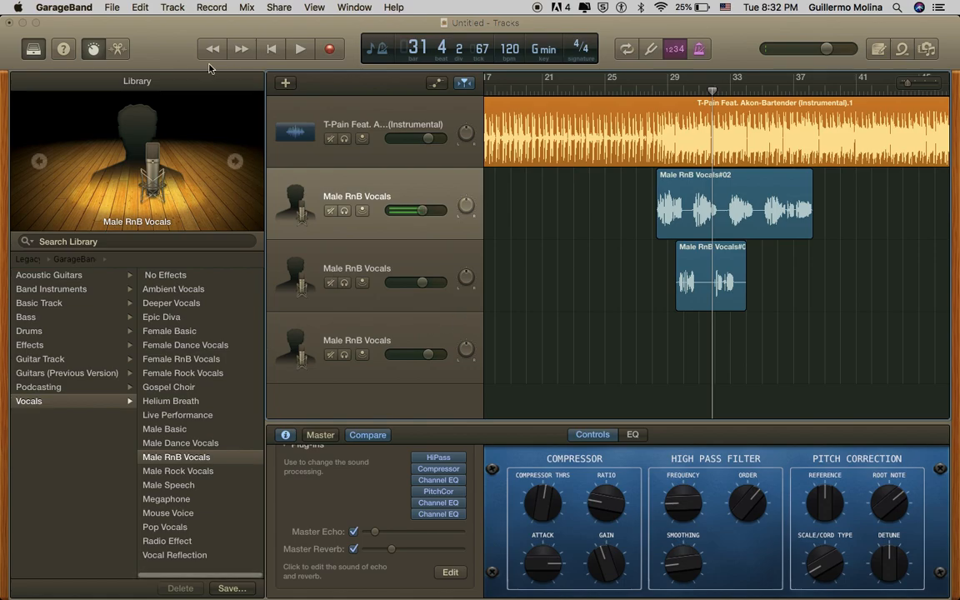
Open the recent project "Lil Dripp Ft. Young Ody - Missing You (Prod. Dannybtracks)" without saving the untitled one.
{"action": "left_click", "coordinate": [111, 7]}
{"action": "mouse_move", "coordinate": [166, 53]}
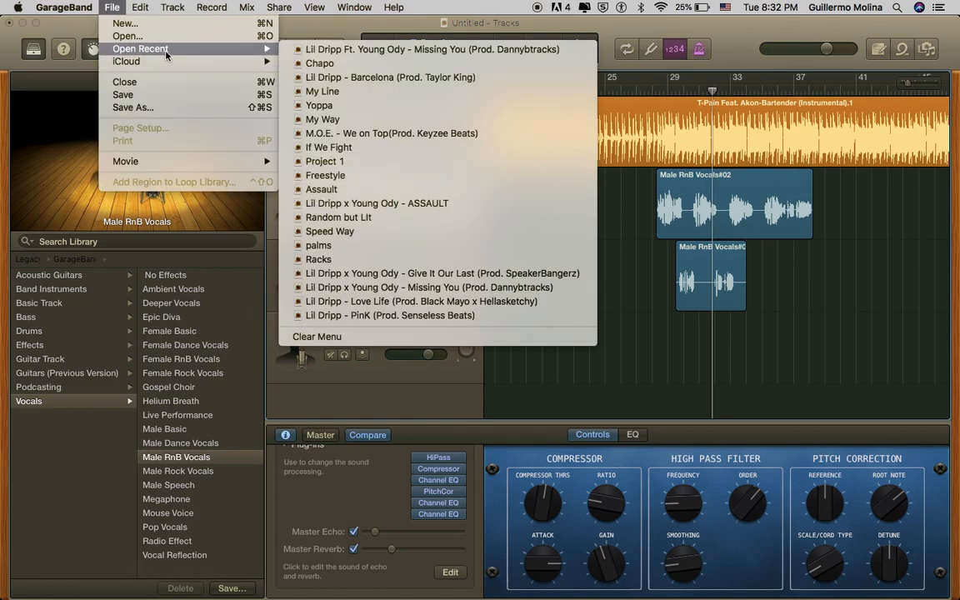
{"action": "left_click", "coordinate": [300, 49]}
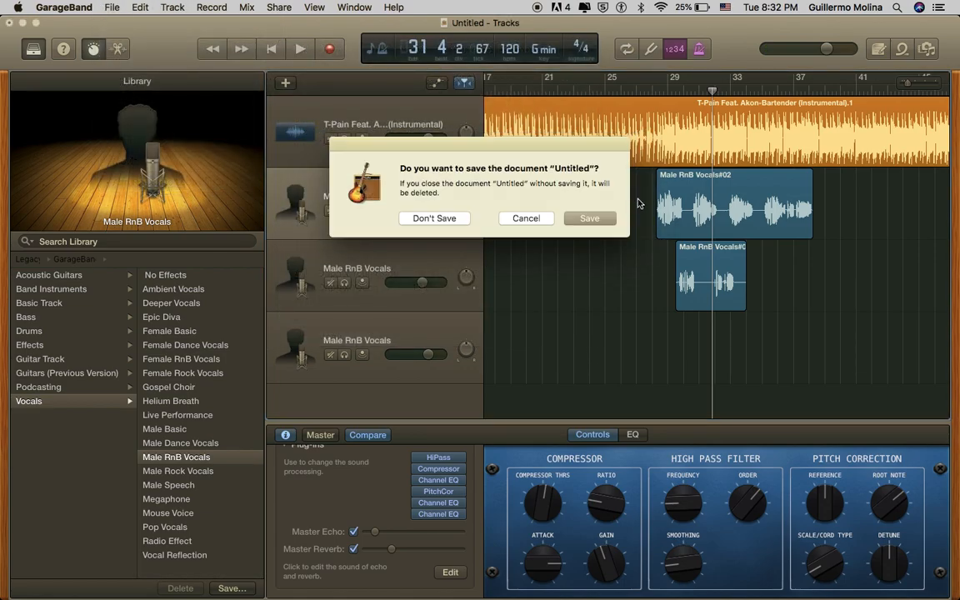
{"action": "left_click", "coordinate": [434, 218]}
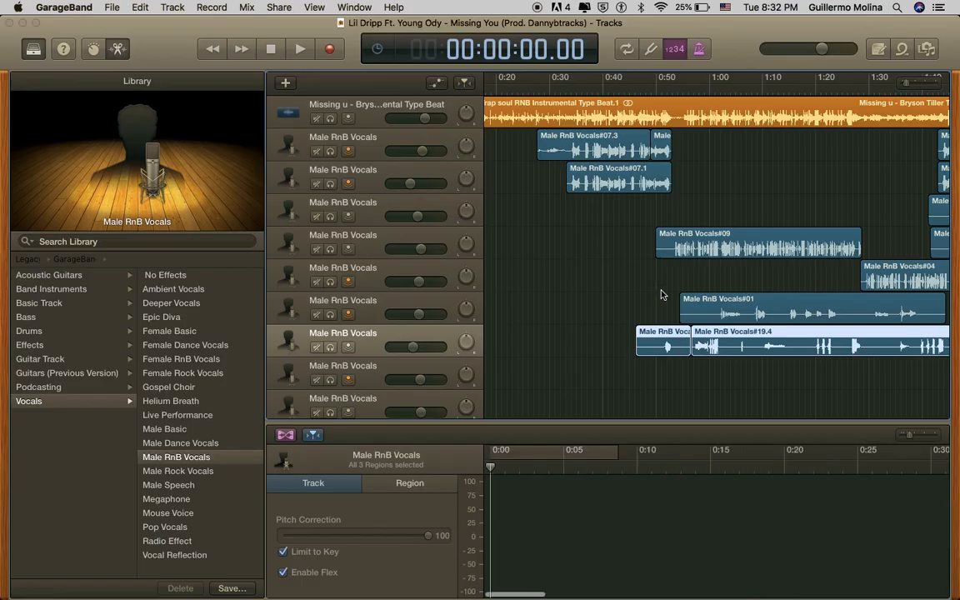
Place the playhead at about 0:30 and show the selected vocal track's plug-ins with its Master Echo and Reverb settings.
{"action": "scroll", "coordinate": [558, 193], "scroll_direction": "left", "scroll_amount": 3}
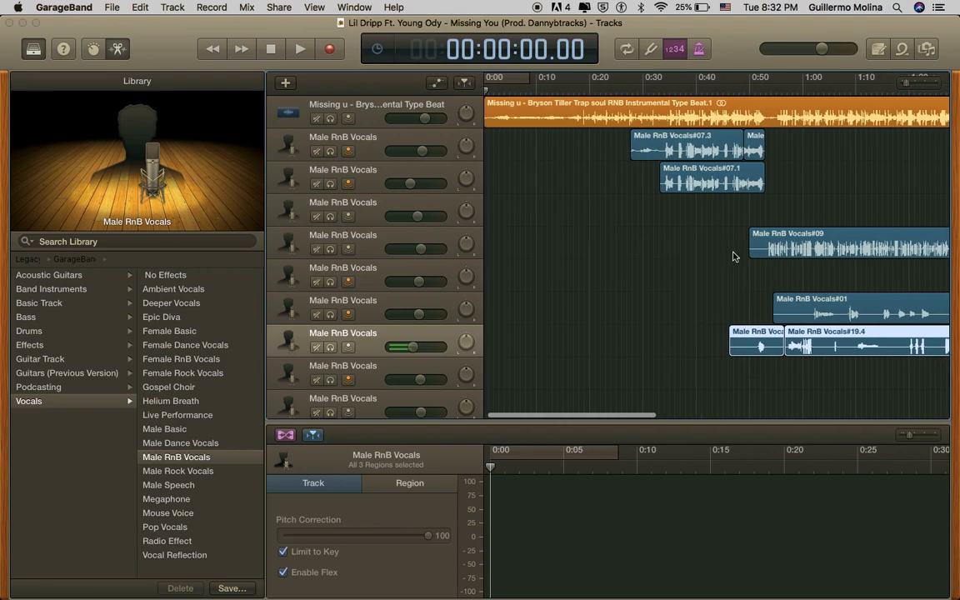
{"action": "left_click", "coordinate": [573, 89]}
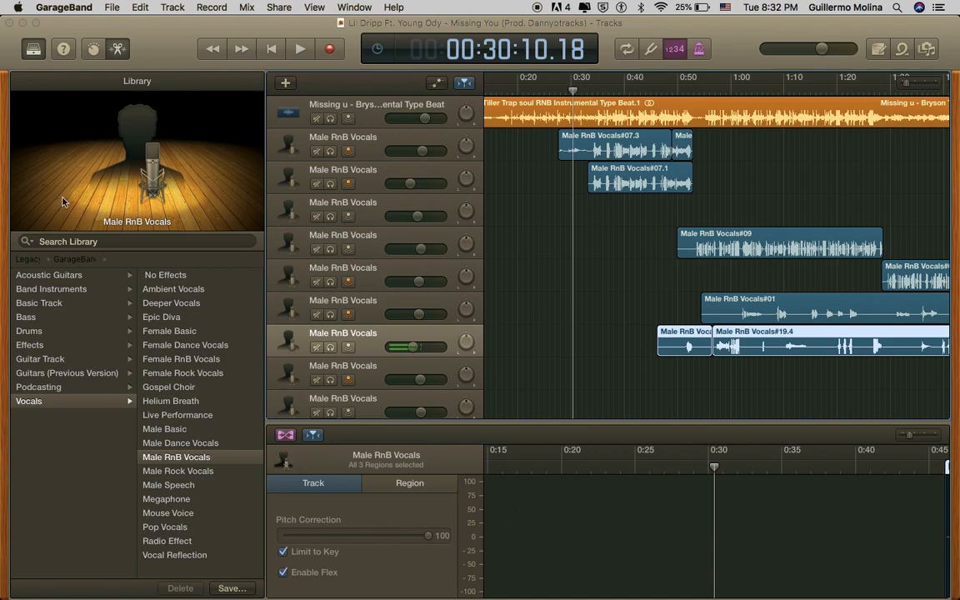
{"action": "left_click", "coordinate": [93, 50]}
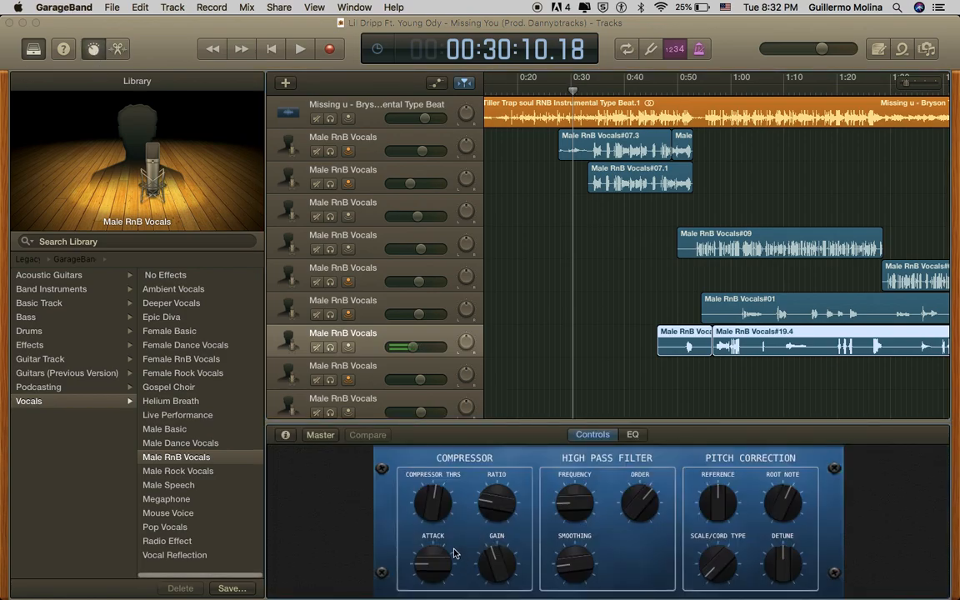
{"action": "left_click", "coordinate": [285, 435]}
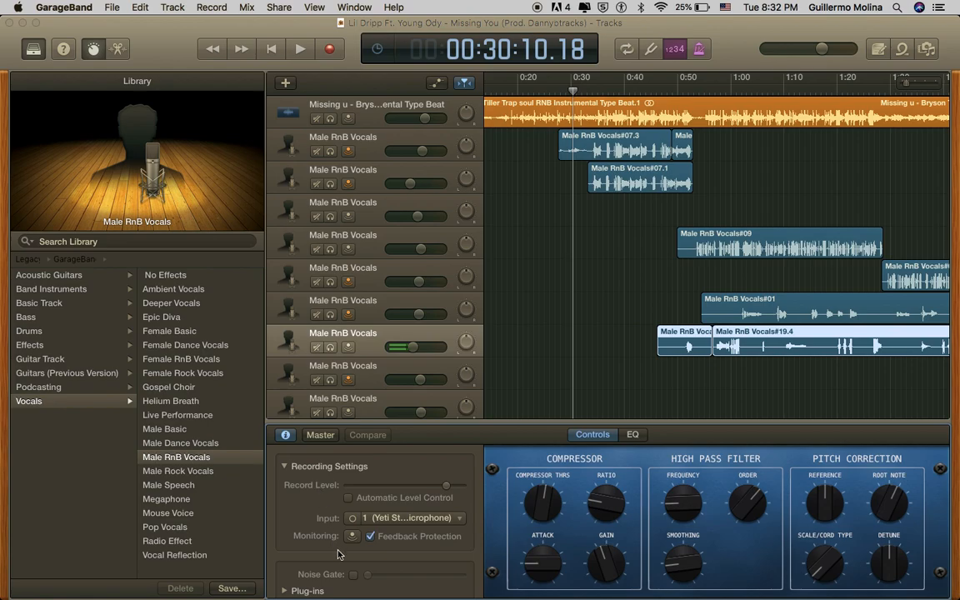
{"action": "scroll", "coordinate": [338, 554], "scroll_direction": "down", "scroll_amount": 2}
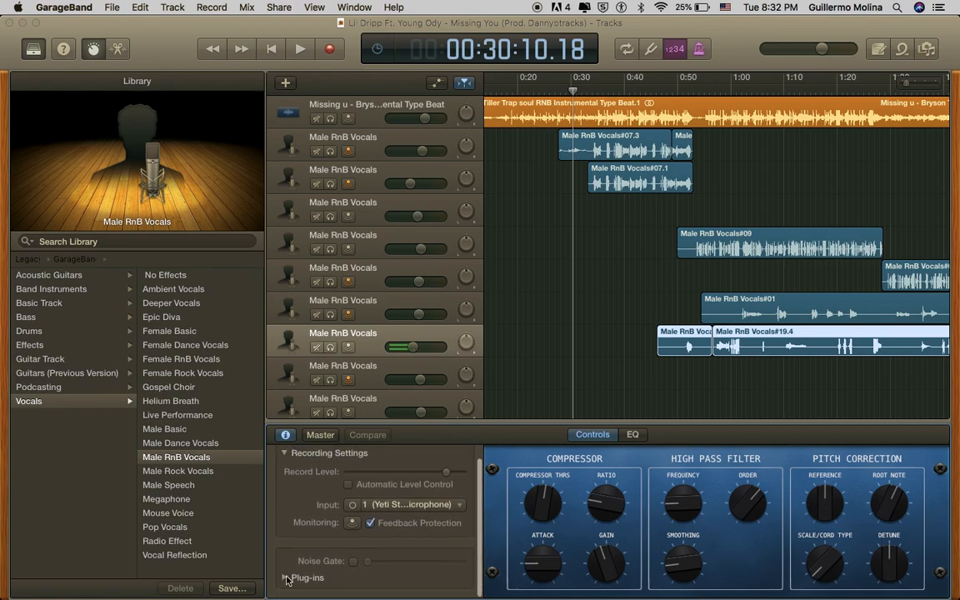
{"action": "left_click", "coordinate": [284, 578]}
{"action": "scroll", "coordinate": [397, 552], "scroll_direction": "down", "scroll_amount": 4}
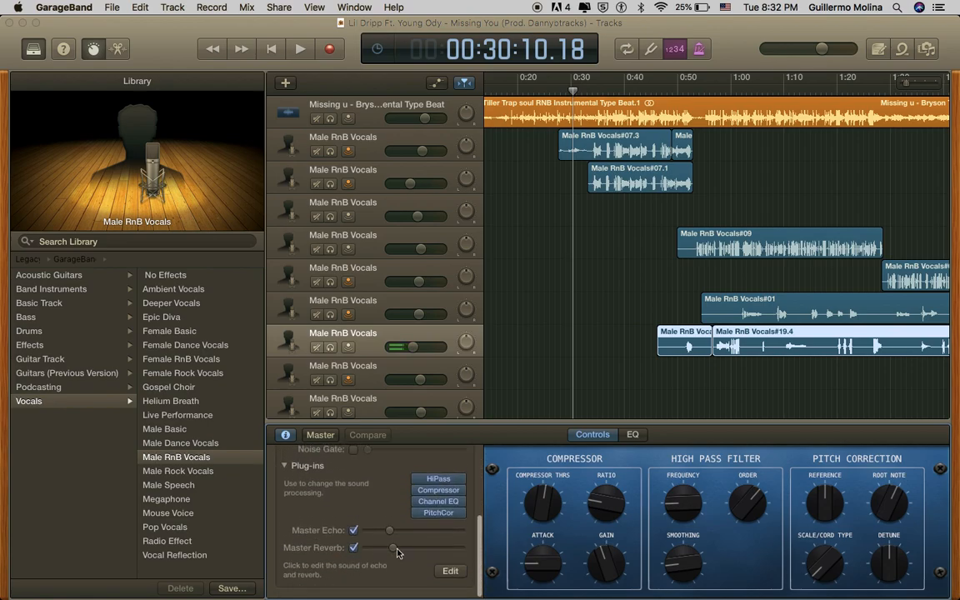
Turn off input monitoring on every monitored vocal and audio track, down to Audio 7.
{"action": "left_click", "coordinate": [373, 148]}
{"action": "left_click", "coordinate": [374, 174]}
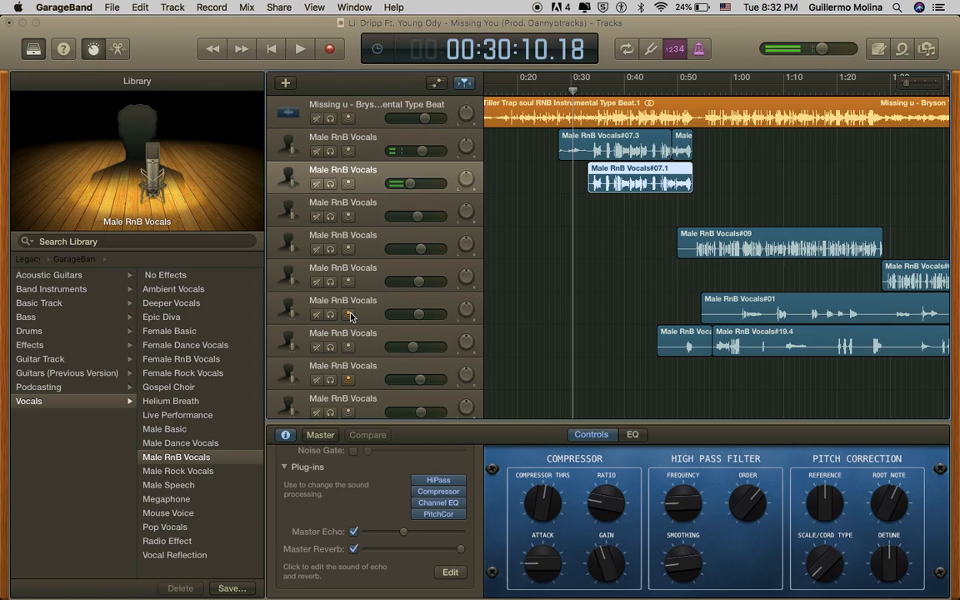
{"action": "scroll", "coordinate": [351, 381], "scroll_direction": "down", "scroll_amount": 4}
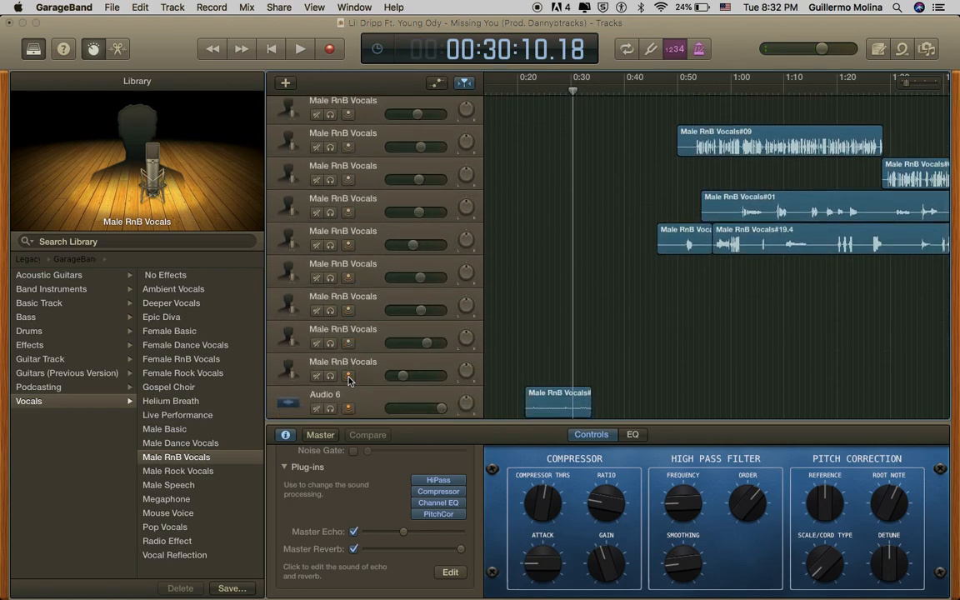
{"action": "scroll", "coordinate": [348, 380], "scroll_direction": "down", "scroll_amount": 3}
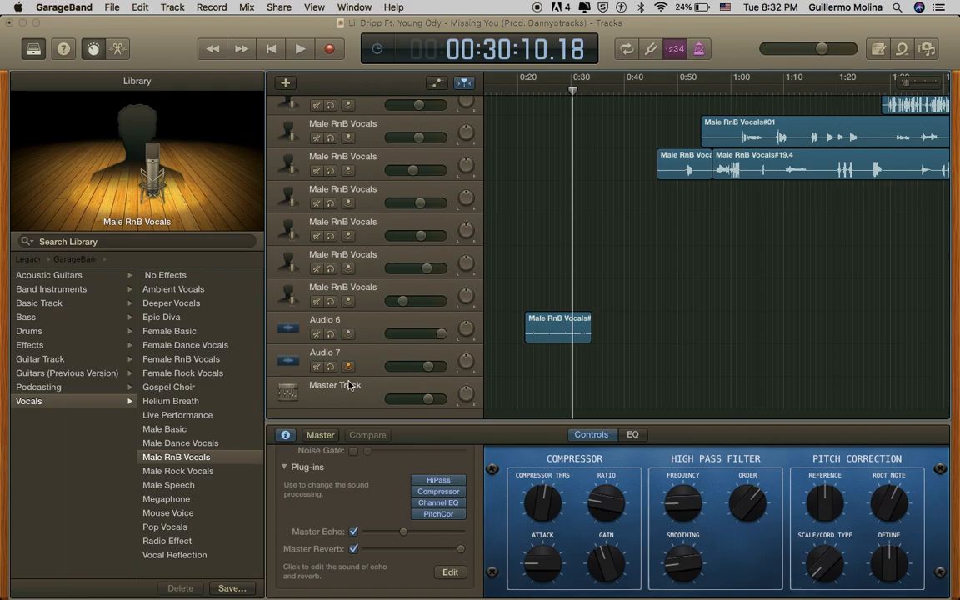
{"action": "scroll", "coordinate": [413, 314], "scroll_direction": "up", "scroll_amount": 10}
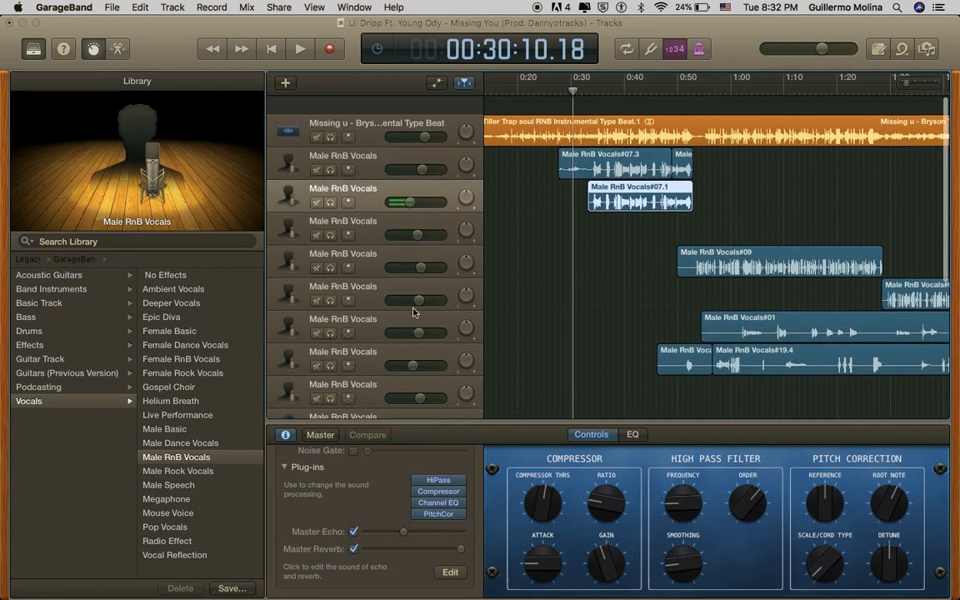
Go through the first eight vocal tracks one by one and compare their plug-ins and their Master Echo and Reverb levels.
{"action": "left_click", "coordinate": [364, 150]}
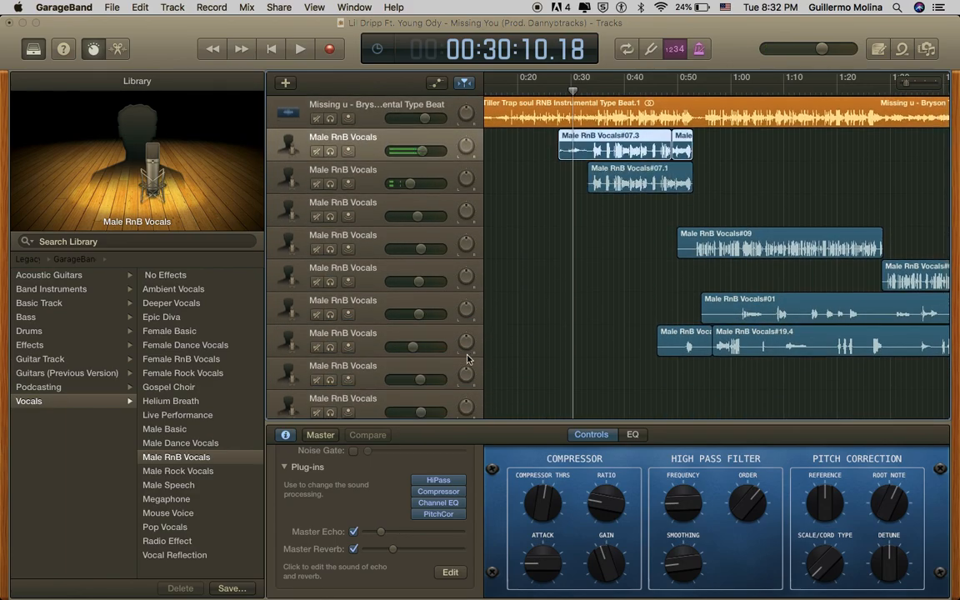
{"action": "left_click", "coordinate": [367, 187]}
{"action": "left_click", "coordinate": [371, 215]}
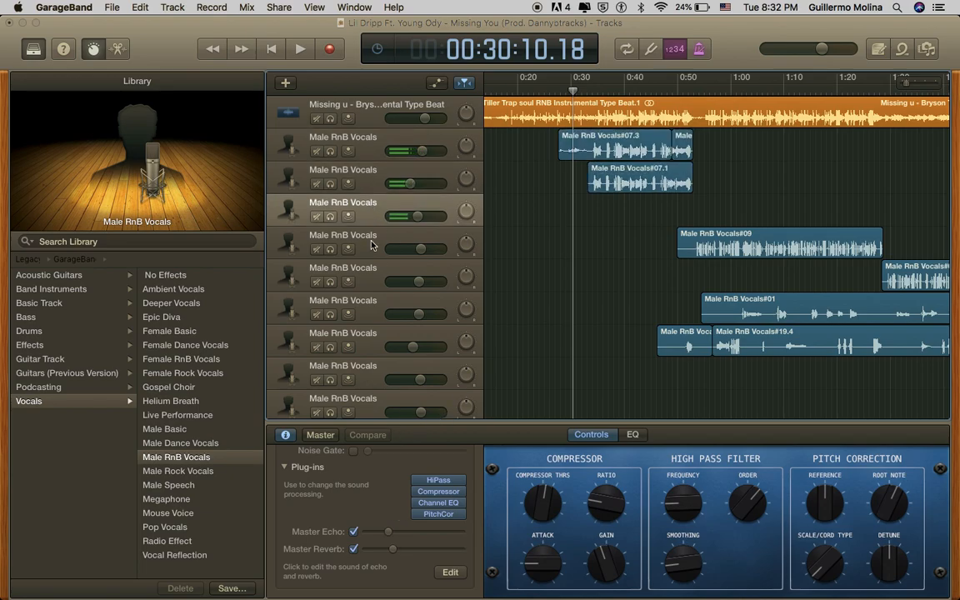
{"action": "left_click", "coordinate": [370, 249]}
{"action": "left_click", "coordinate": [373, 277]}
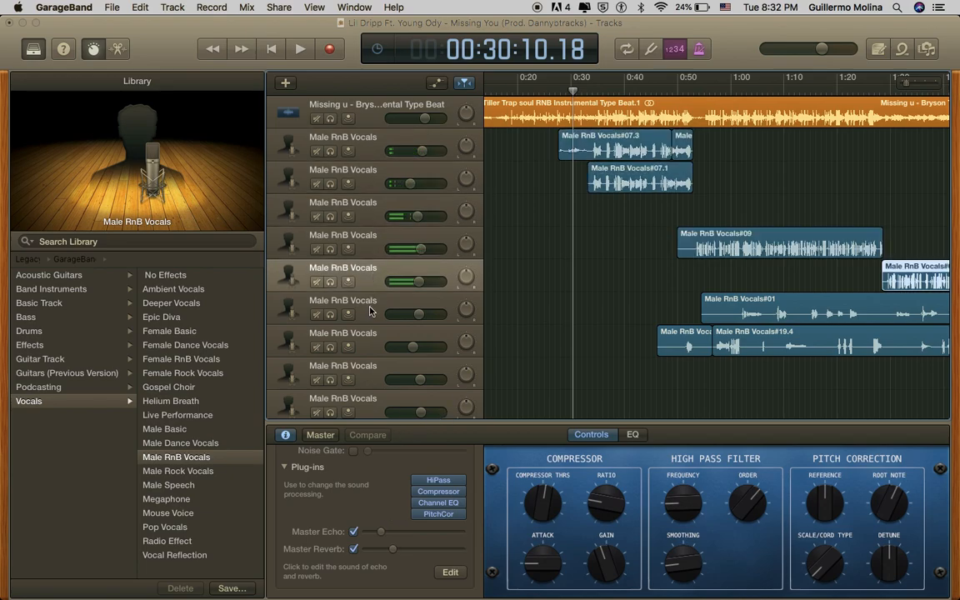
{"action": "left_click", "coordinate": [369, 311]}
{"action": "left_click", "coordinate": [370, 348]}
{"action": "left_click", "coordinate": [372, 373]}
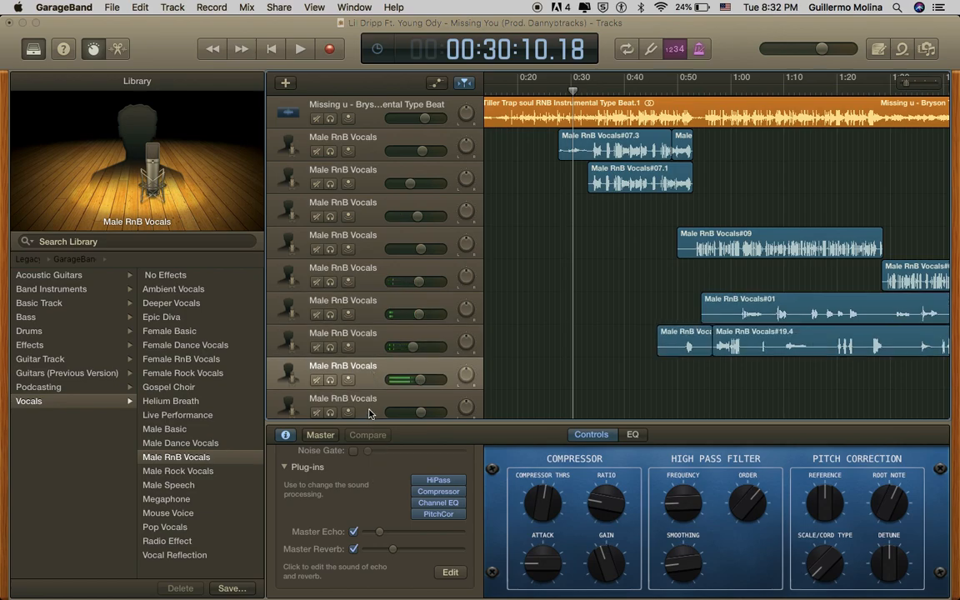
{"action": "scroll", "coordinate": [395, 278], "scroll_direction": "up", "scroll_amount": 1}
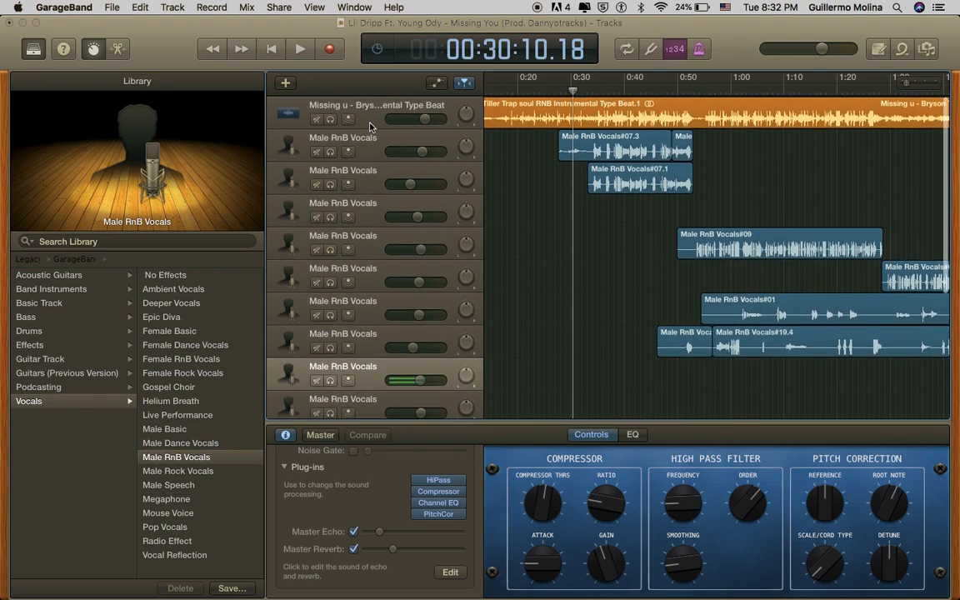
Select the first vocal track and play the full mix from about 0:32 to 0:54 at a raised system volume.
{"action": "left_click", "coordinate": [368, 137]}
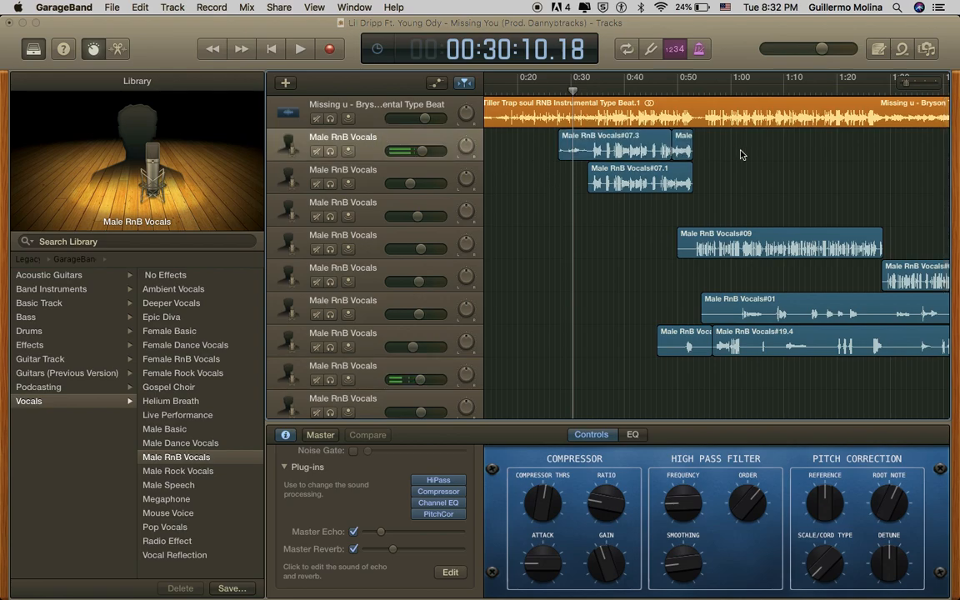
{"action": "left_click", "coordinate": [583, 92]}
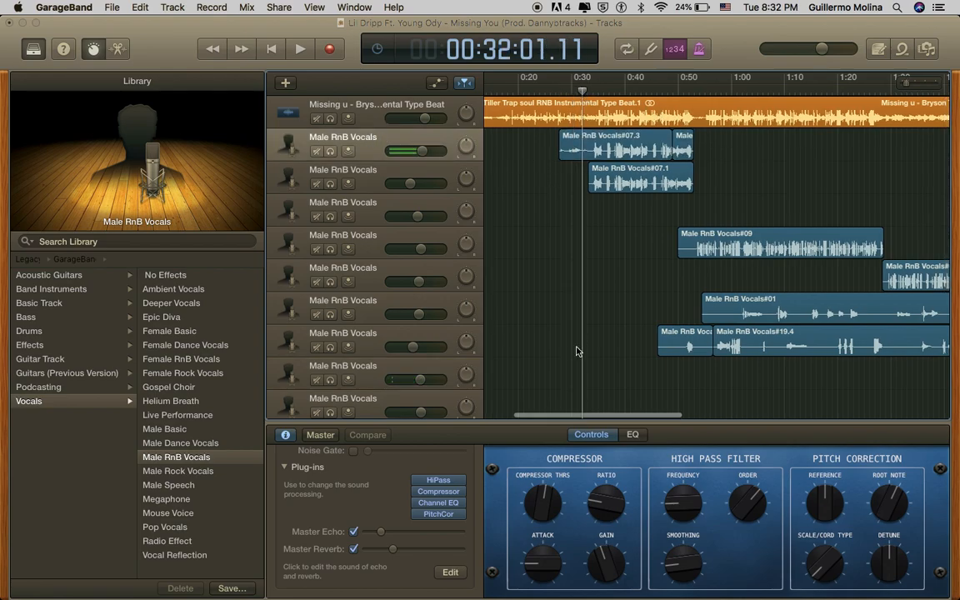
{"action": "key", "text": "space"}
{"action": "scroll", "coordinate": [583, 342], "scroll_direction": "left", "scroll_amount": 3}
{"action": "key", "text": "XF86AudioRaiseVolume"}
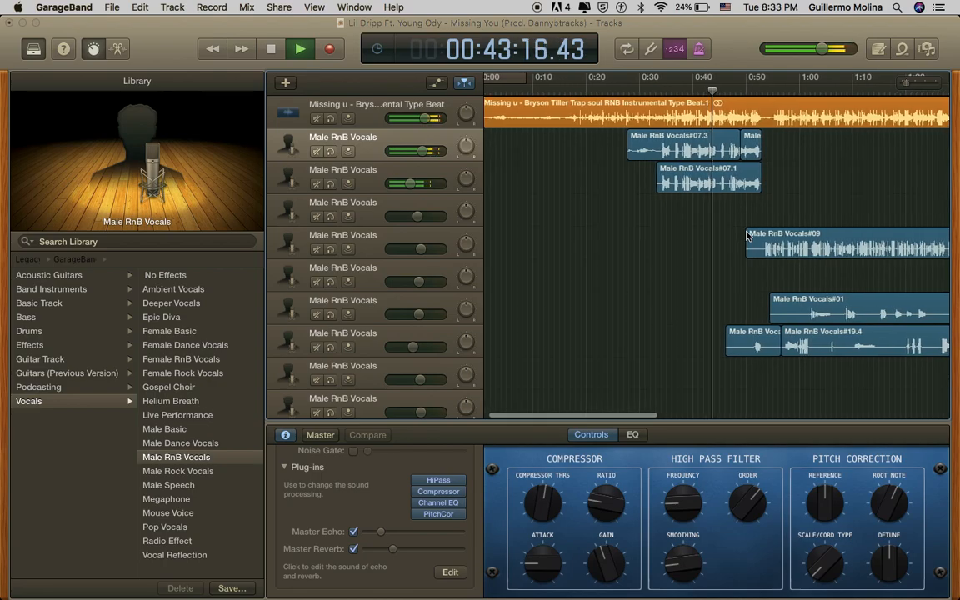
{"action": "key", "text": "XF86AudioRaiseVolume"}
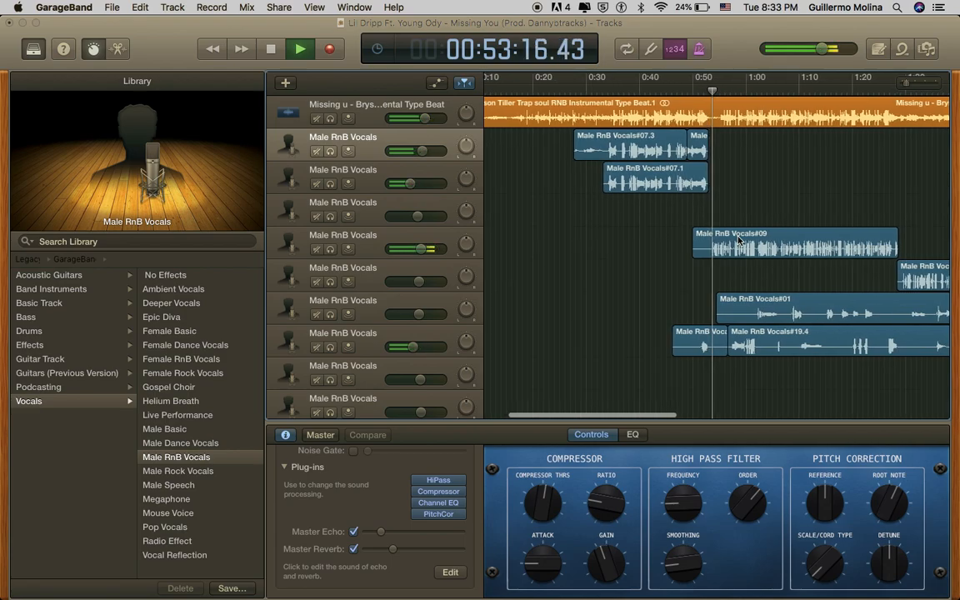
{"action": "key", "text": "space"}
Solo the two vocal tracks holding regions #01 and #19.4 and play them from 0:54 to about 0:59.
{"action": "scroll", "coordinate": [580, 303], "scroll_direction": "down", "scroll_amount": 1}
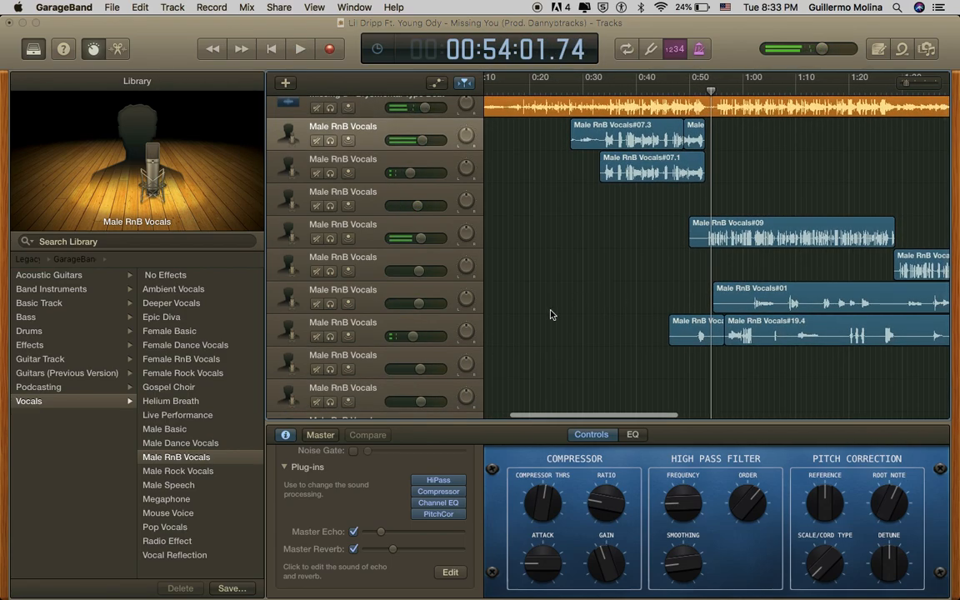
{"action": "left_click", "coordinate": [330, 304]}
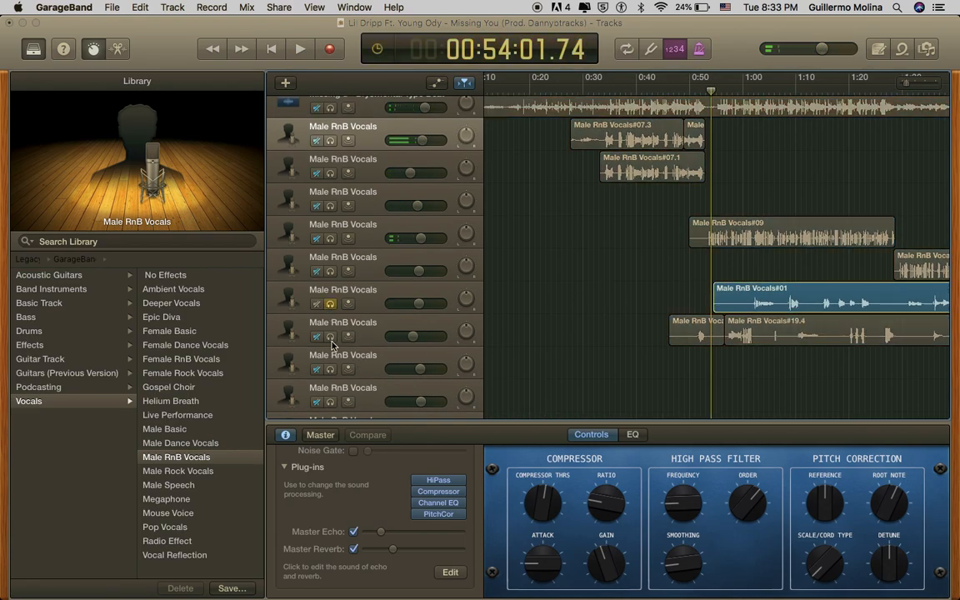
{"action": "key", "text": "space"}
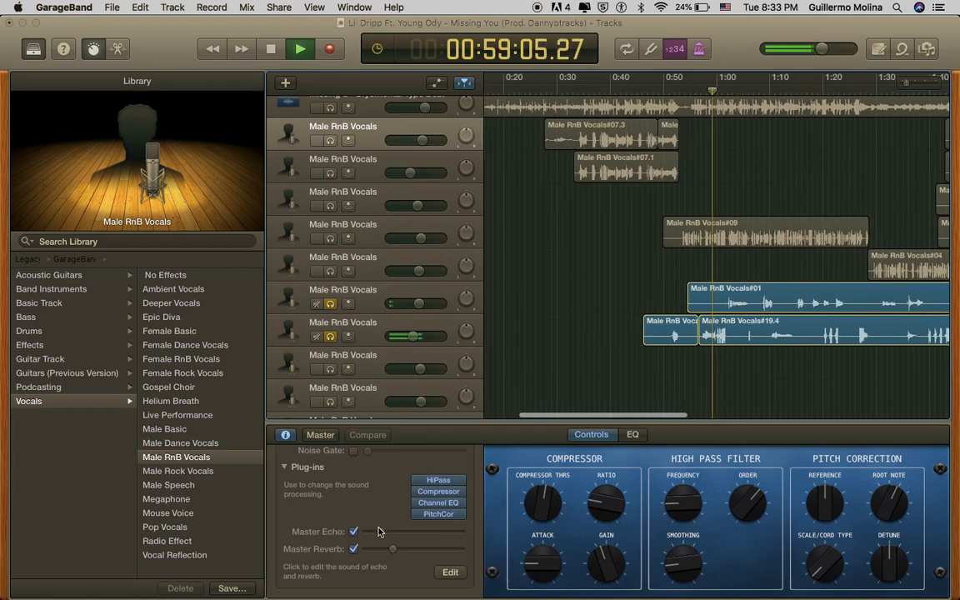
{"action": "key", "text": "space"}
View the EQ, return to the controls, and turn off Limit to Key in the track pitch correction of the #19.4 vocal.
{"action": "left_click", "coordinate": [632, 435]}
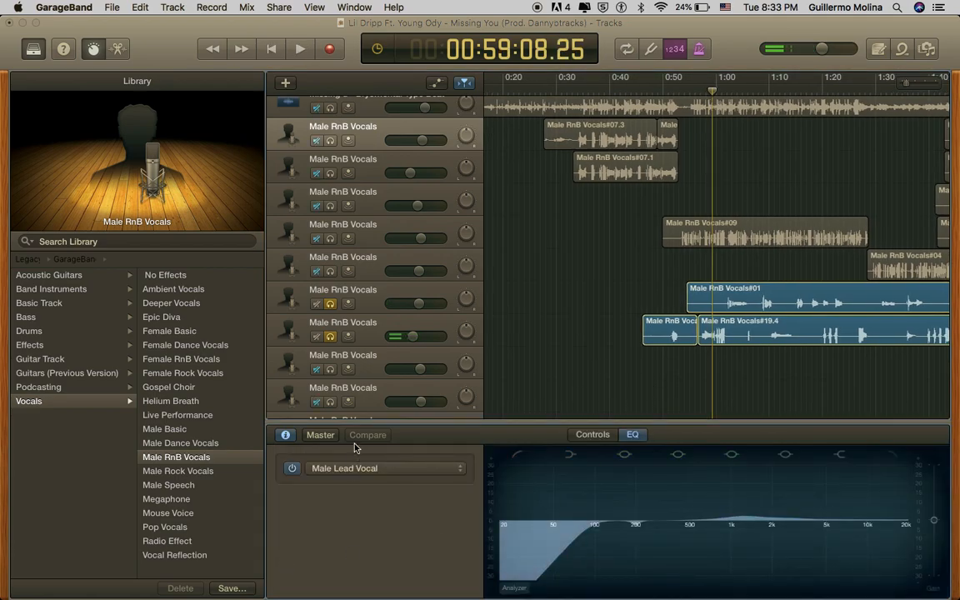
{"action": "left_click", "coordinate": [600, 435]}
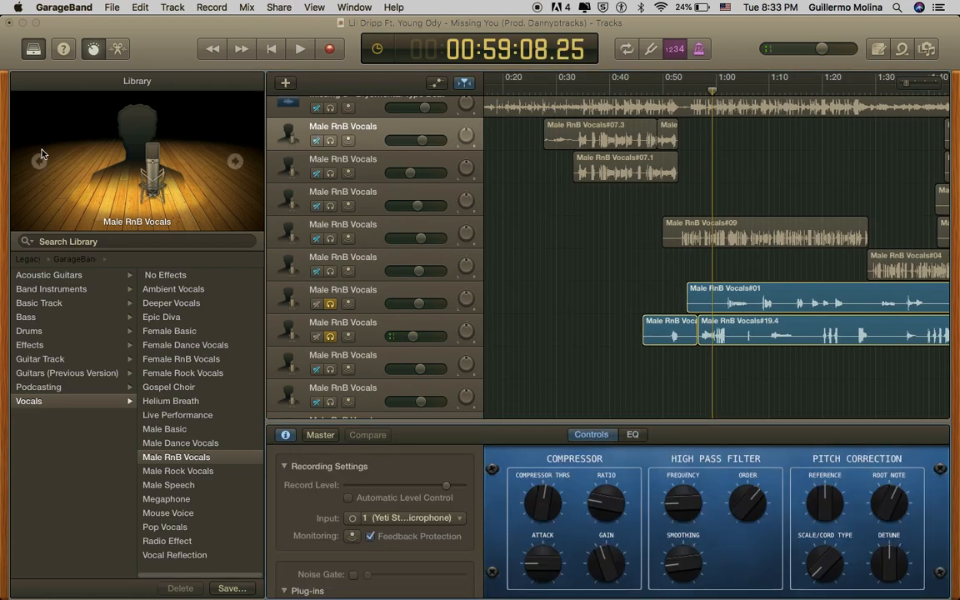
{"action": "left_click", "coordinate": [113, 50]}
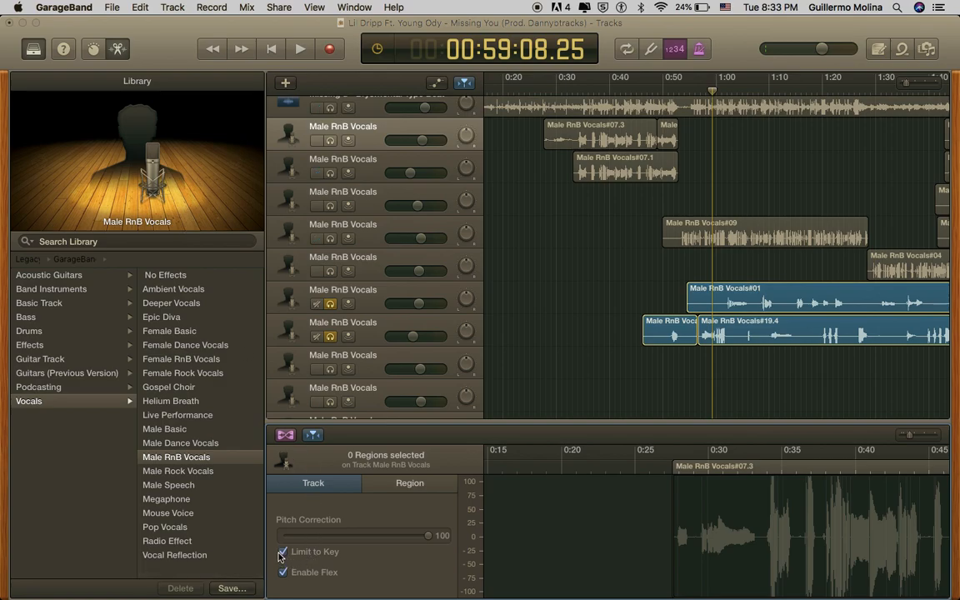
{"action": "left_click", "coordinate": [362, 343]}
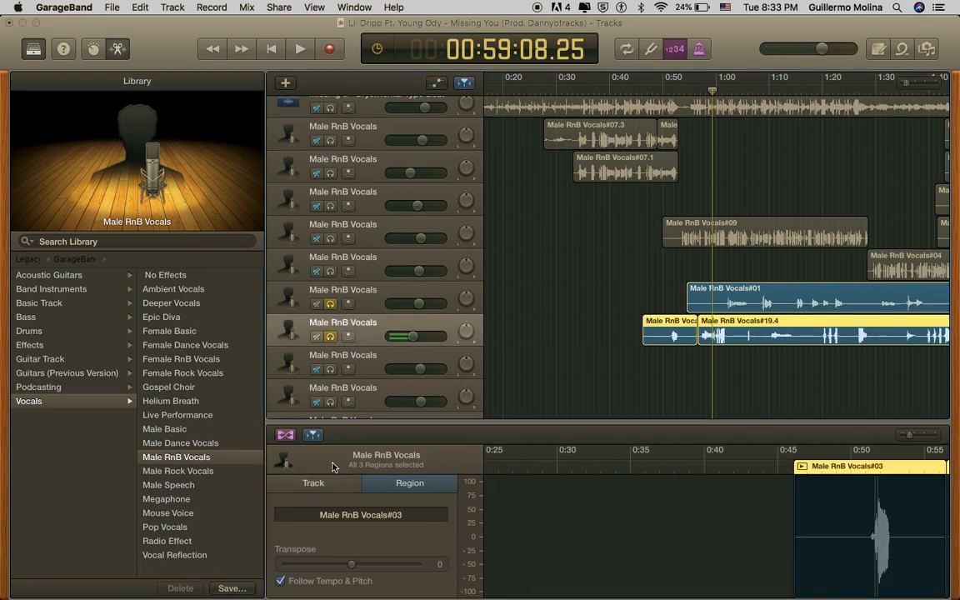
{"action": "left_click", "coordinate": [320, 484]}
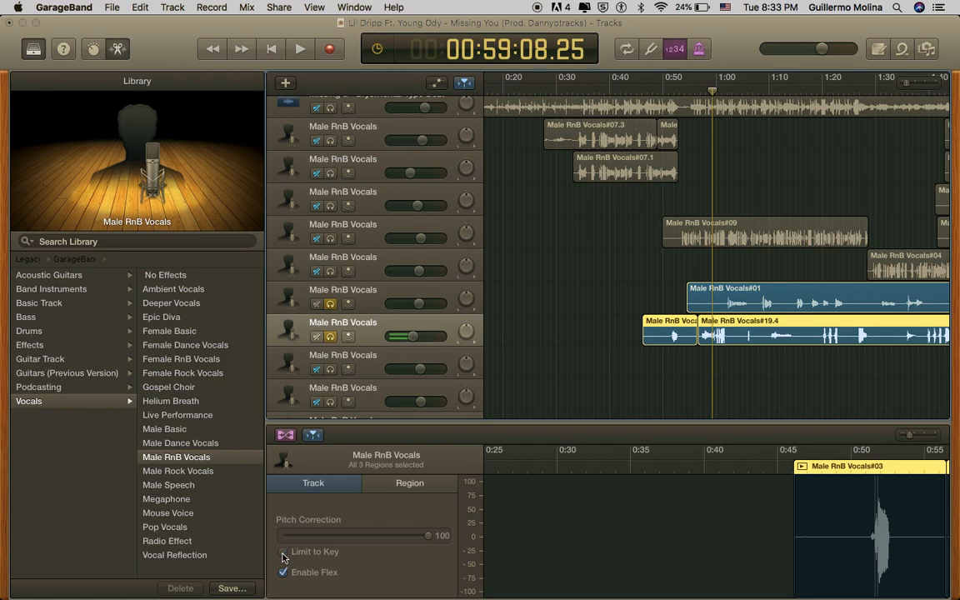
Play the two soloed vocals from about 0:47 to 1:04 to hear the #19.4 vocal without Limit to Key.
{"action": "left_click", "coordinate": [658, 94]}
{"action": "key", "text": "space"}
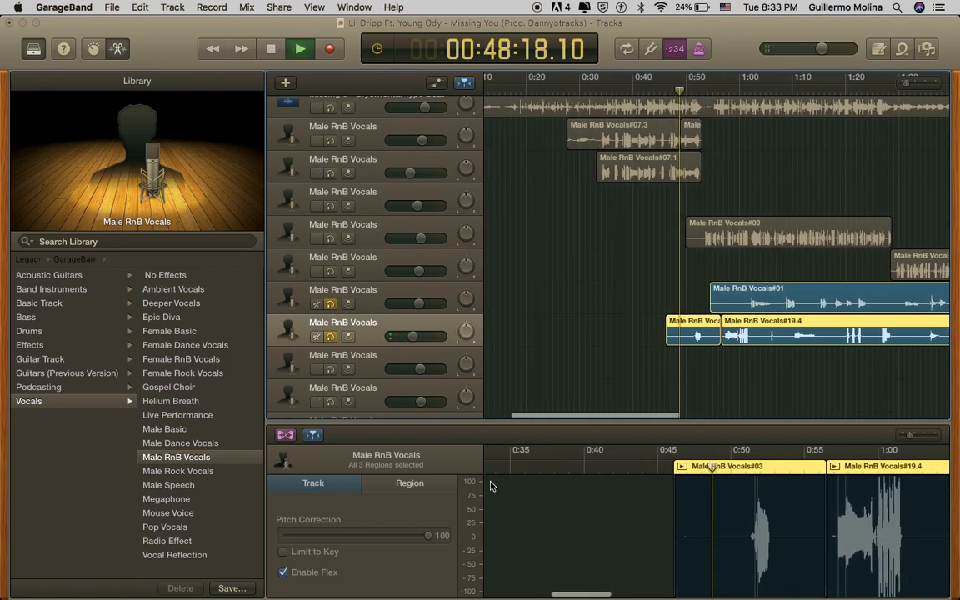
{"action": "scroll", "coordinate": [636, 363], "scroll_direction": "left", "scroll_amount": 1}
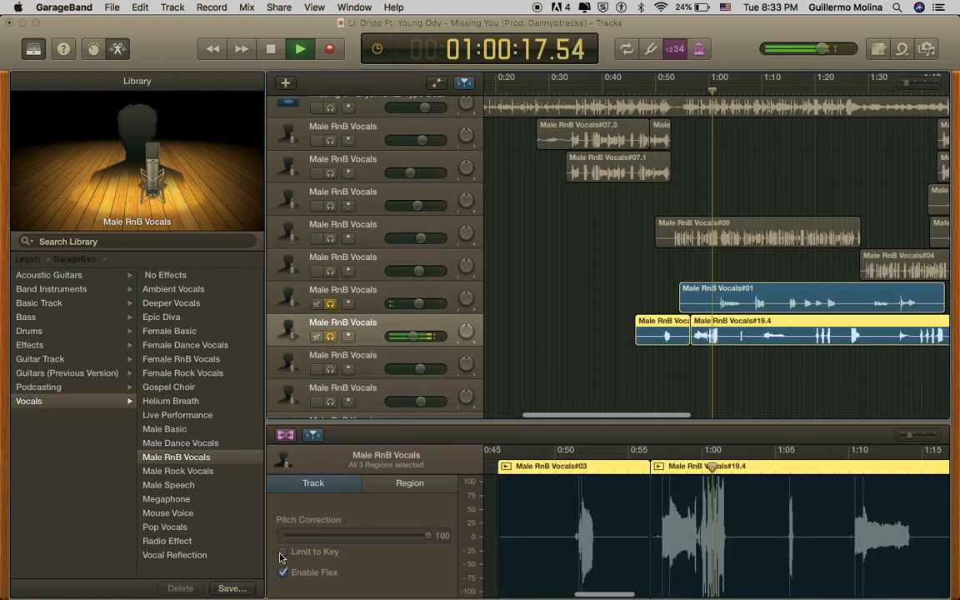
{"action": "key", "text": "space"}
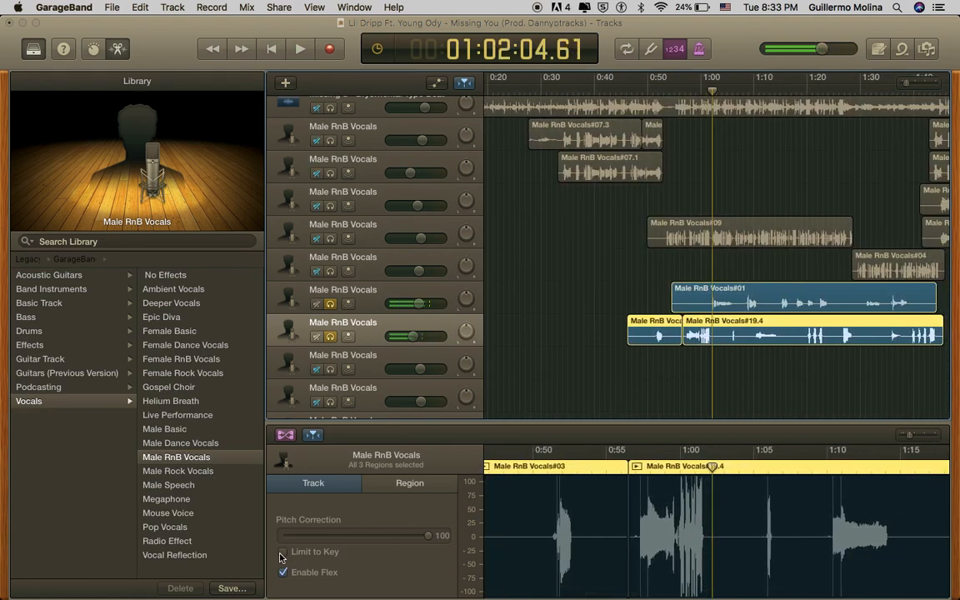
{"action": "key", "text": "space"}
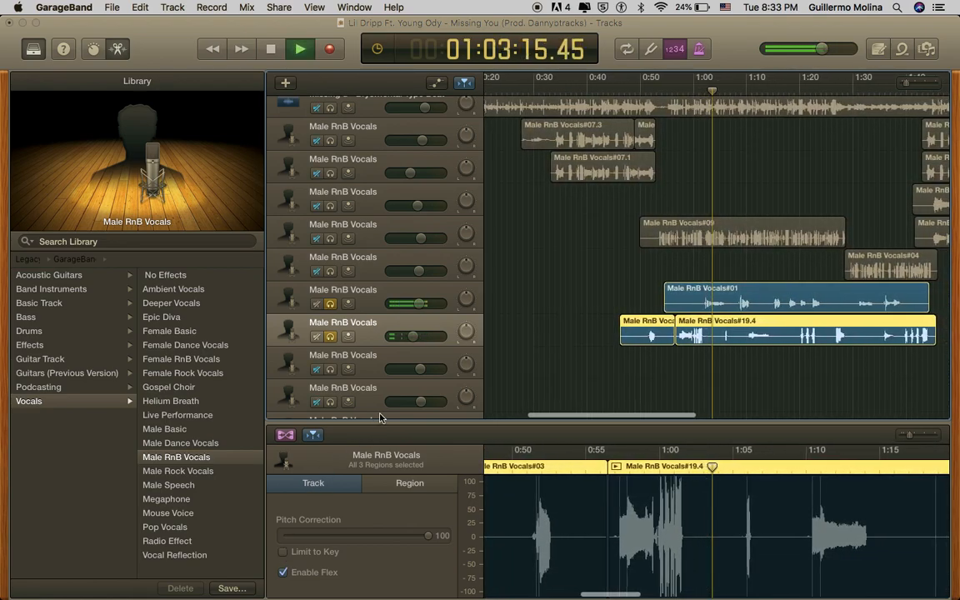
{"action": "key", "text": "space"}
Turn off Limit to Key on the #01 vocal track and play the soloed vocals from 1:04 to about 1:10.
{"action": "left_click", "coordinate": [367, 310]}
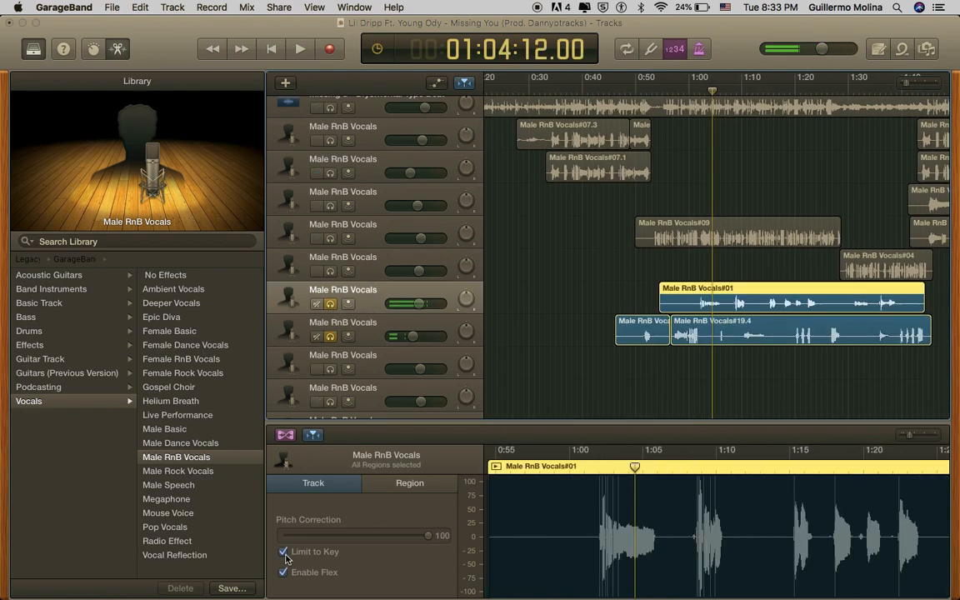
{"action": "key", "text": "space"}
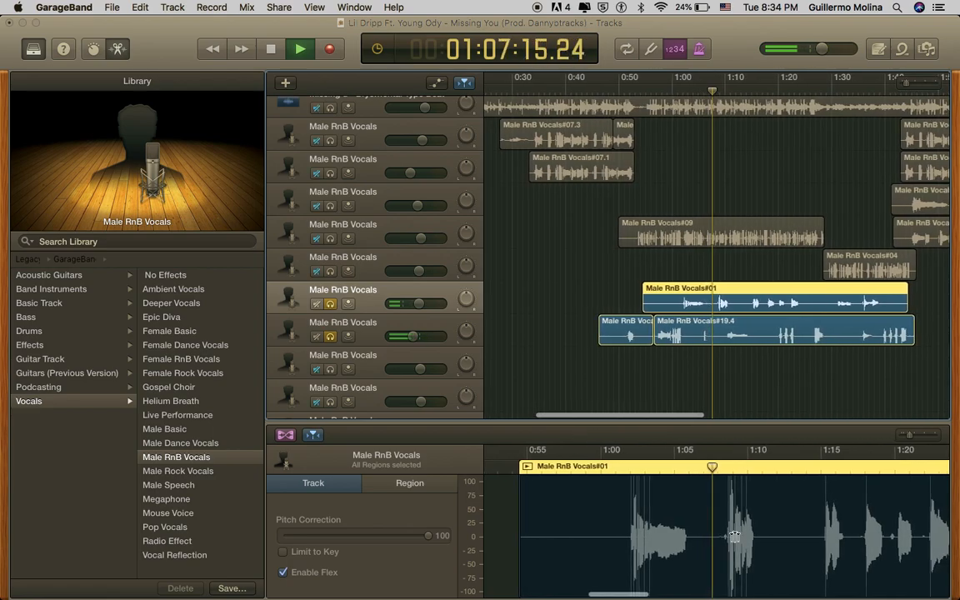
{"action": "key", "text": "space"}
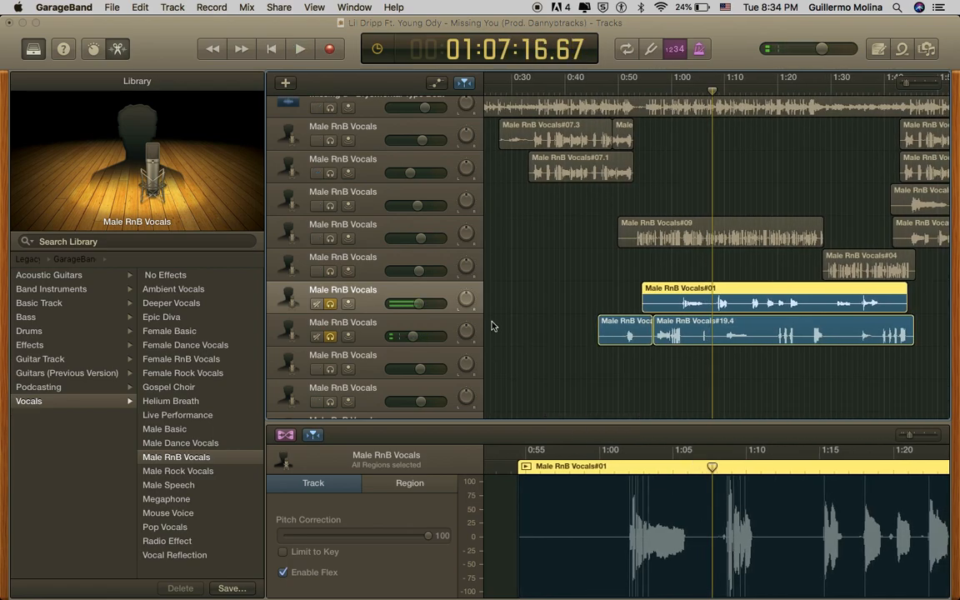
{"action": "left_click", "coordinate": [361, 327]}
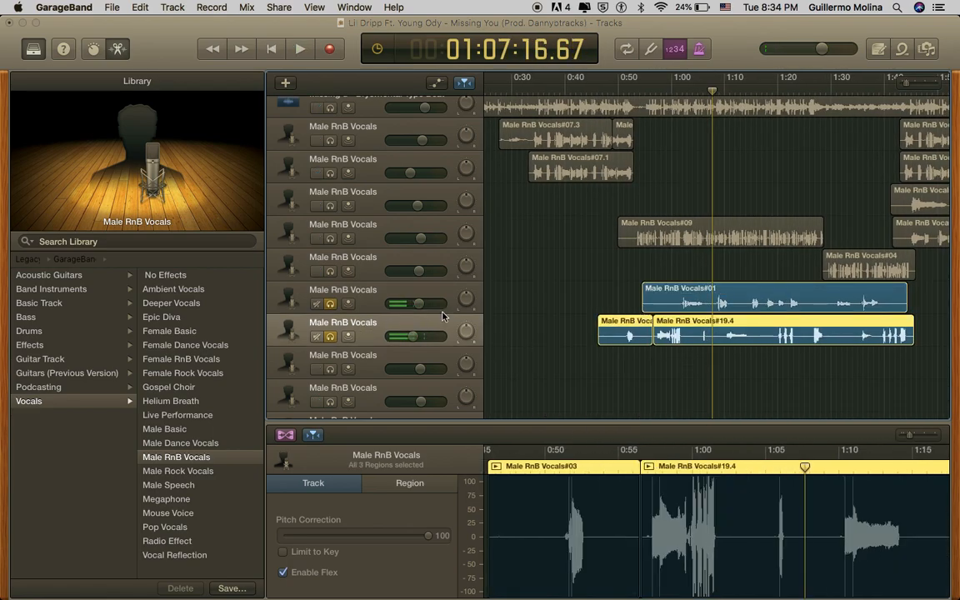
{"action": "left_click", "coordinate": [370, 295]}
{"action": "key", "text": "space"}
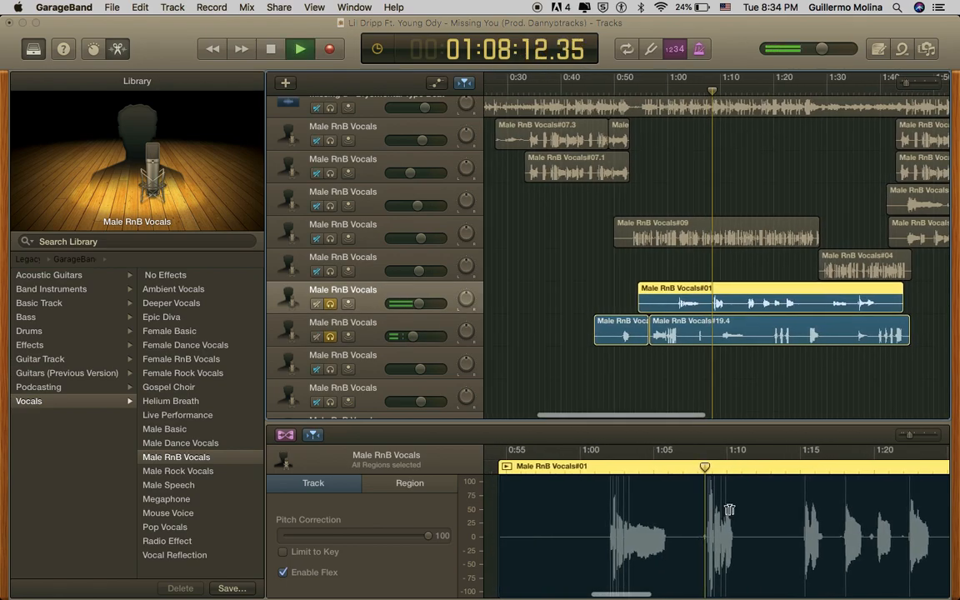
{"action": "key", "text": "space"}
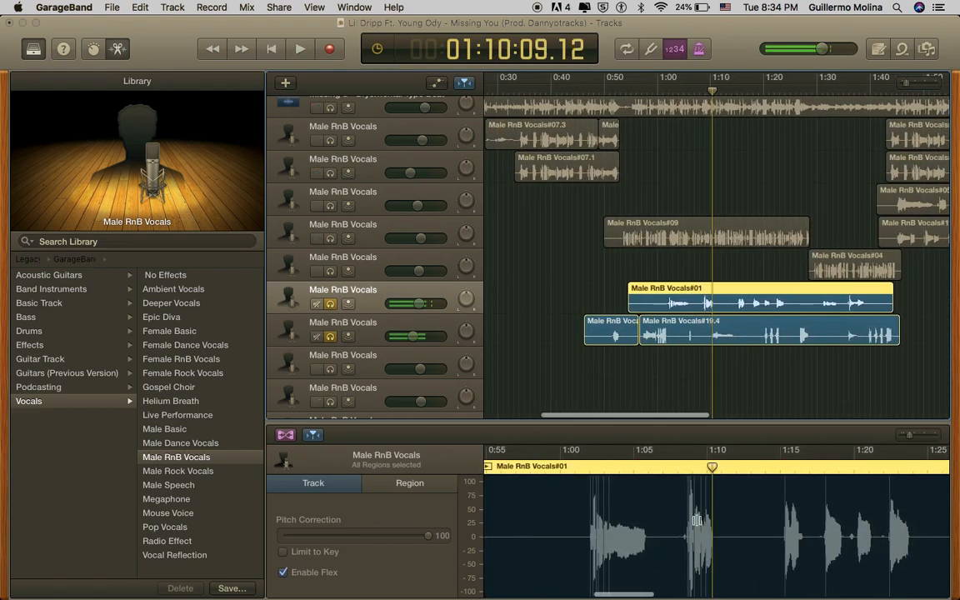
Turn Limit to Key back on for the #19.4 vocal, place the playhead at 1:00, and show the project's beats, tempo and key.
{"action": "left_click", "coordinate": [365, 337]}
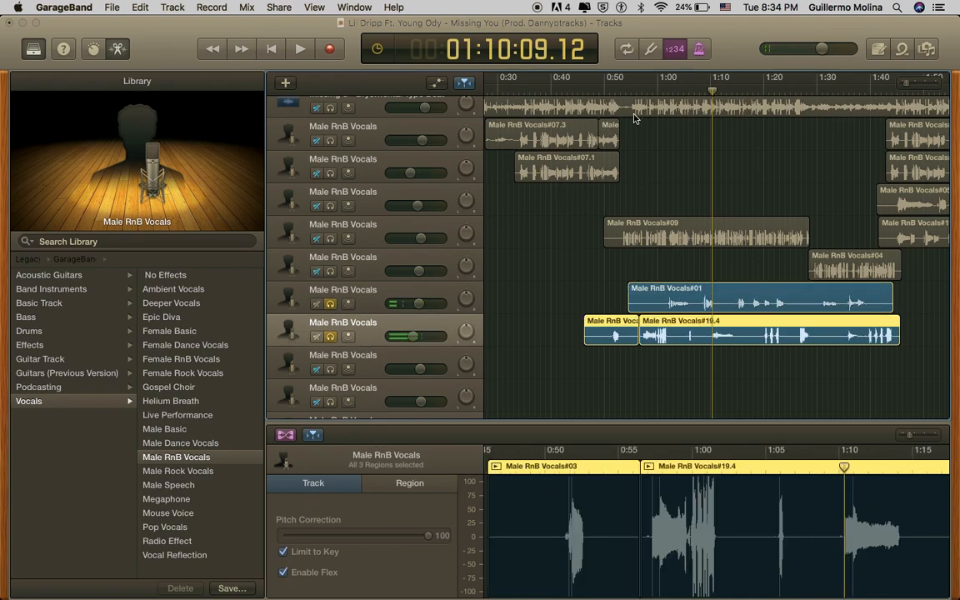
{"action": "left_click", "coordinate": [664, 83]}
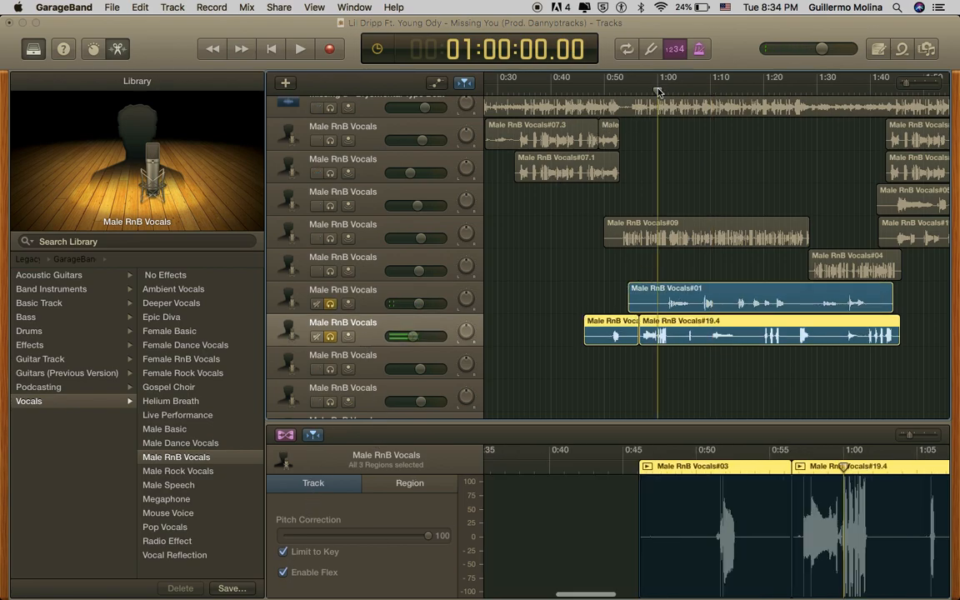
{"action": "left_click", "coordinate": [376, 50]}
{"action": "left_click", "coordinate": [418, 46]}
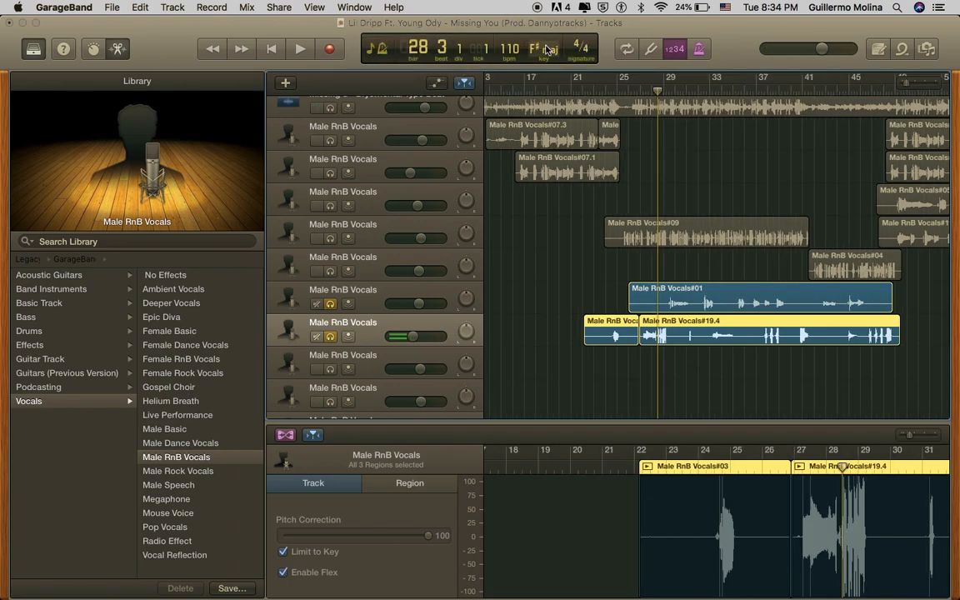
Play the soloed vocals from about bar 26 to bar 36 with Limit to Key on for the #19.4 vocal.
{"action": "left_click", "coordinate": [633, 87]}
{"action": "key", "text": "space"}
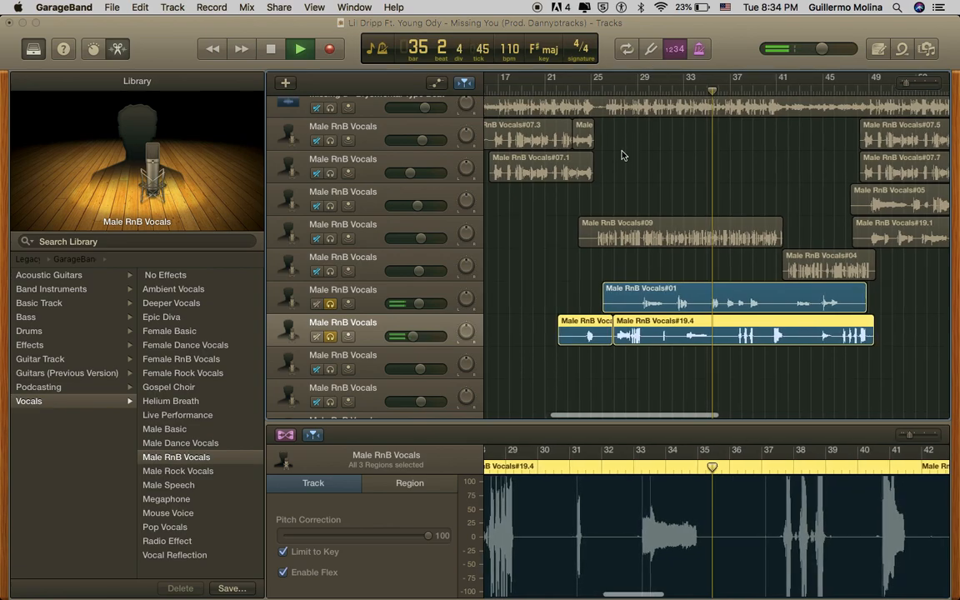
{"action": "key", "text": "space"}
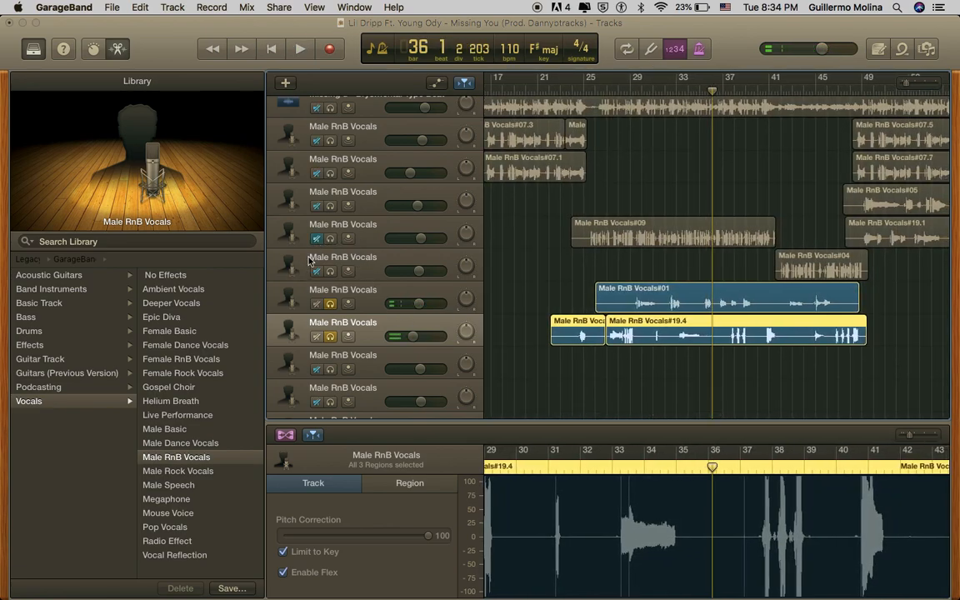
Unsolo the #01 and #19.4 vocal tracks and play the full mix from about bar 23 to bar 30.
{"action": "left_click", "coordinate": [331, 338]}
{"action": "left_click", "coordinate": [569, 92]}
{"action": "key", "text": "space"}
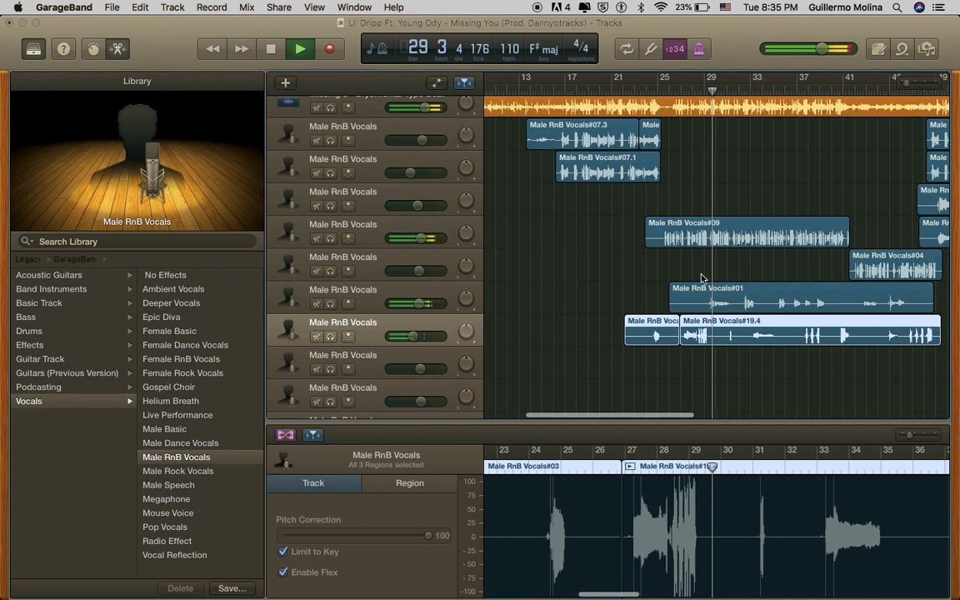
{"action": "key", "text": "space"}
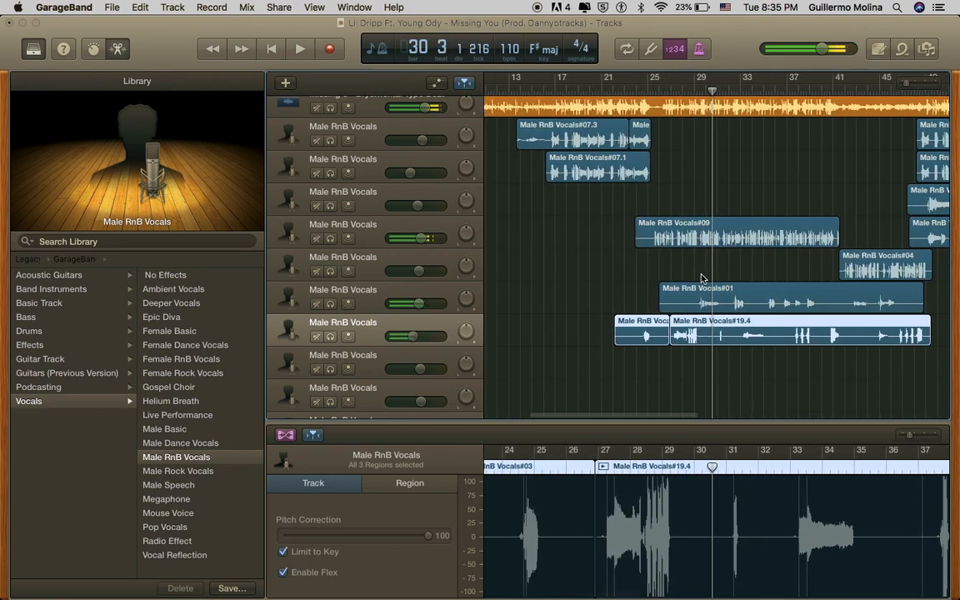
Examine the song's whole arrangement from the first bars to the end and down to the Master Track, with no regions selected.
{"action": "scroll", "coordinate": [528, 229], "scroll_direction": "right", "scroll_amount": 10}
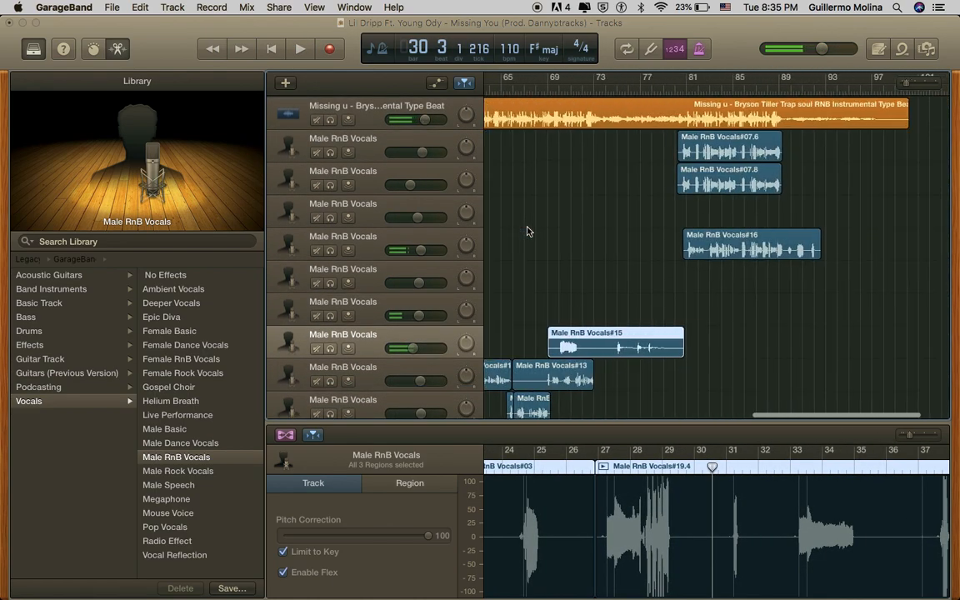
{"action": "scroll", "coordinate": [691, 277], "scroll_direction": "left", "scroll_amount": 15}
{"action": "scroll", "coordinate": [692, 277], "scroll_direction": "down", "scroll_amount": 5}
{"action": "scroll", "coordinate": [691, 277], "scroll_direction": "up", "scroll_amount": 6}
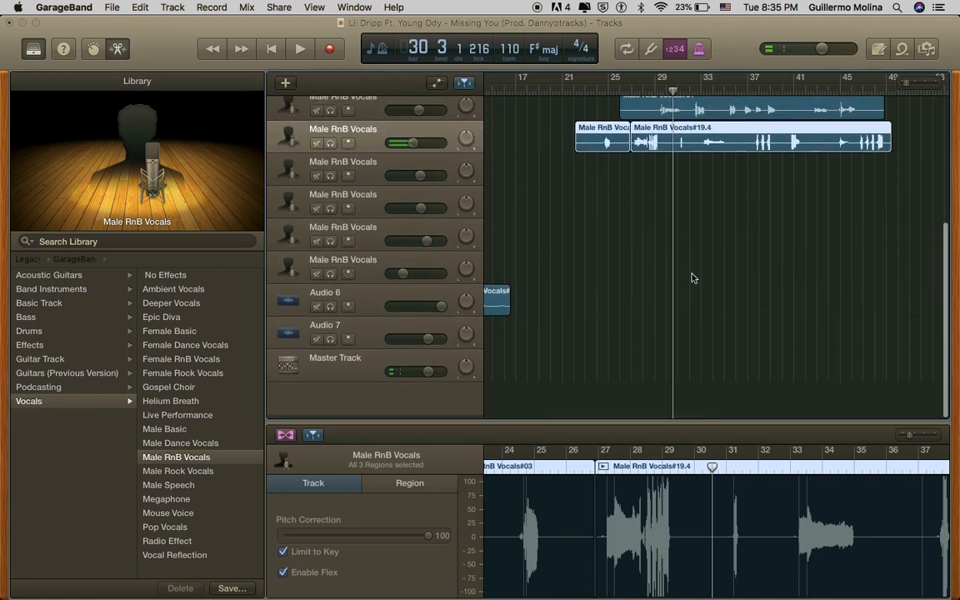
{"action": "scroll", "coordinate": [692, 277], "scroll_direction": "down", "scroll_amount": 5}
{"action": "scroll", "coordinate": [690, 276], "scroll_direction": "right", "scroll_amount": 15}
{"action": "scroll", "coordinate": [689, 277], "scroll_direction": "up", "scroll_amount": 6}
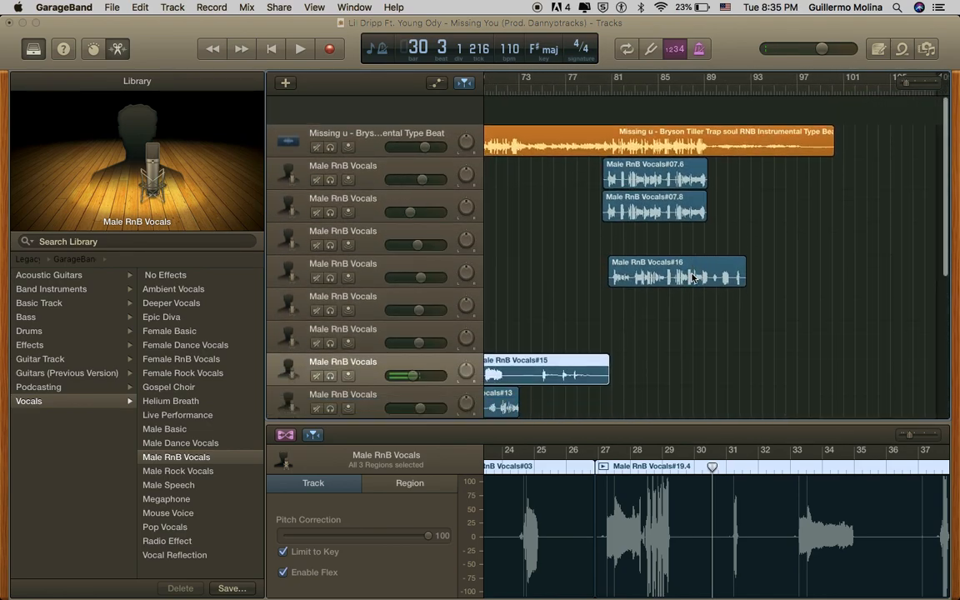
{"action": "scroll", "coordinate": [555, 286], "scroll_direction": "down", "scroll_amount": 1}
{"action": "left_click", "coordinate": [558, 285]}
{"action": "scroll", "coordinate": [557, 285], "scroll_direction": "left", "scroll_amount": 15}
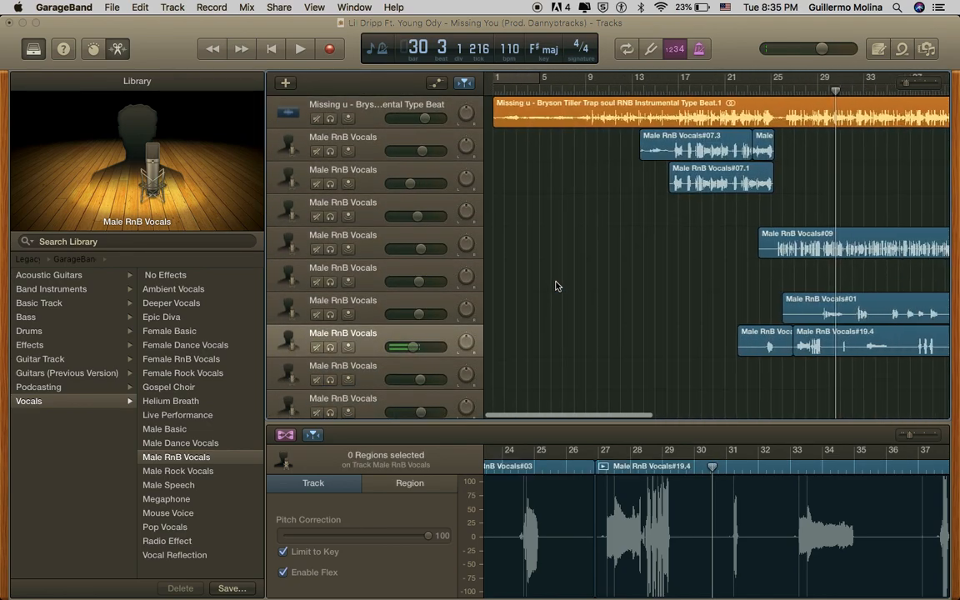
{"action": "scroll", "coordinate": [557, 285], "scroll_direction": "right", "scroll_amount": 15}
{"action": "scroll", "coordinate": [557, 286], "scroll_direction": "right", "scroll_amount": 2}
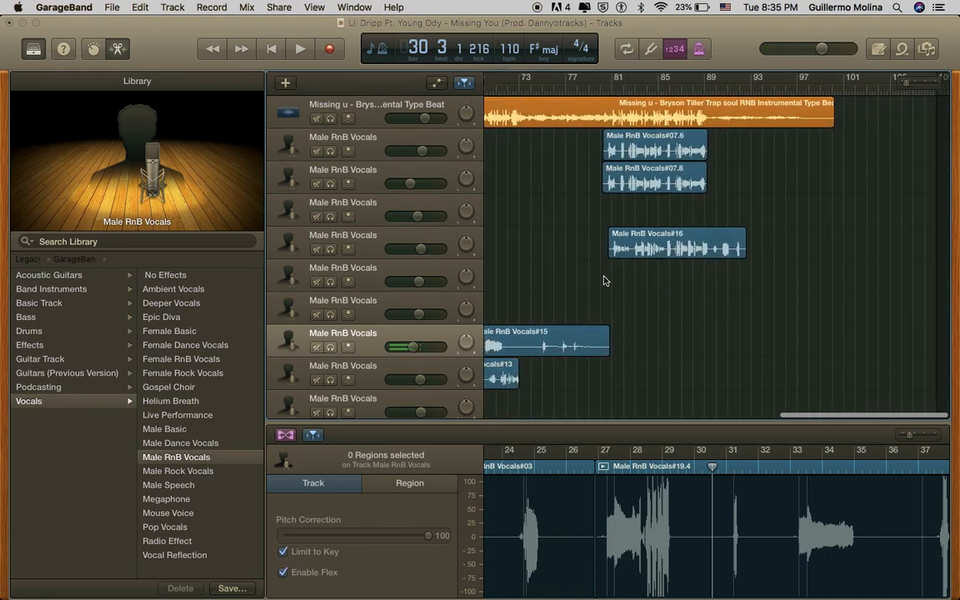
{"action": "scroll", "coordinate": [604, 276], "scroll_direction": "left", "scroll_amount": 15}
{"action": "scroll", "coordinate": [604, 273], "scroll_direction": "right", "scroll_amount": 15}
{"action": "scroll", "coordinate": [604, 272], "scroll_direction": "left", "scroll_amount": 15}
{"action": "scroll", "coordinate": [604, 275], "scroll_direction": "right", "scroll_amount": 15}
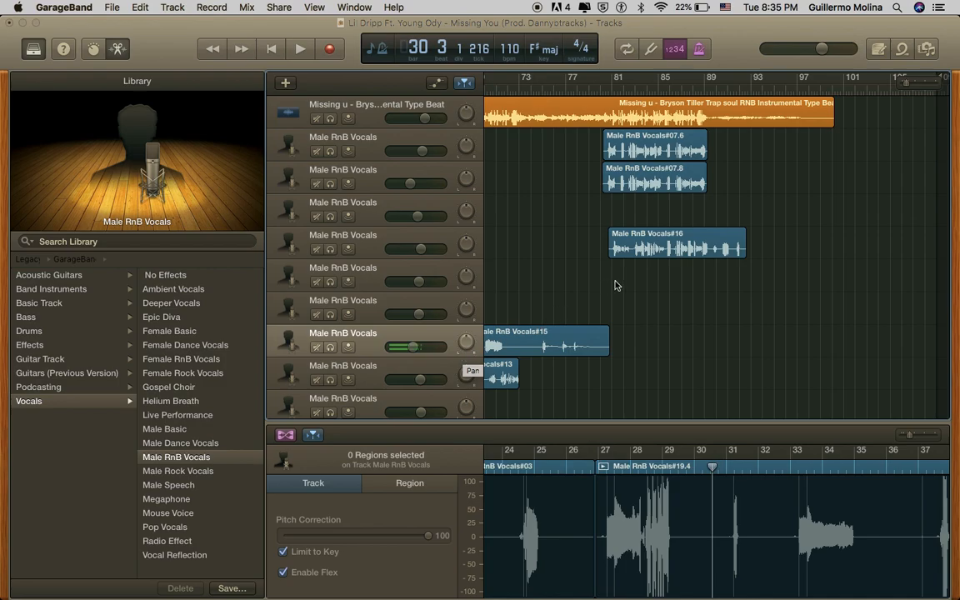
Look over the arrangement between its first bars and its end, and show the song's sharing and export options.
{"action": "scroll", "coordinate": [629, 280], "scroll_direction": "left", "scroll_amount": 10}
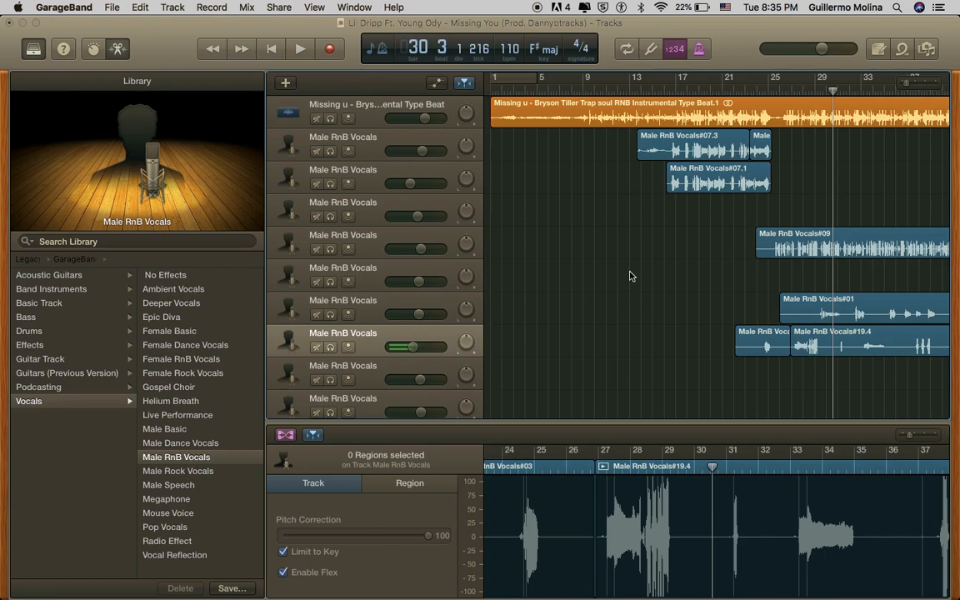
{"action": "scroll", "coordinate": [630, 275], "scroll_direction": "right", "scroll_amount": 3}
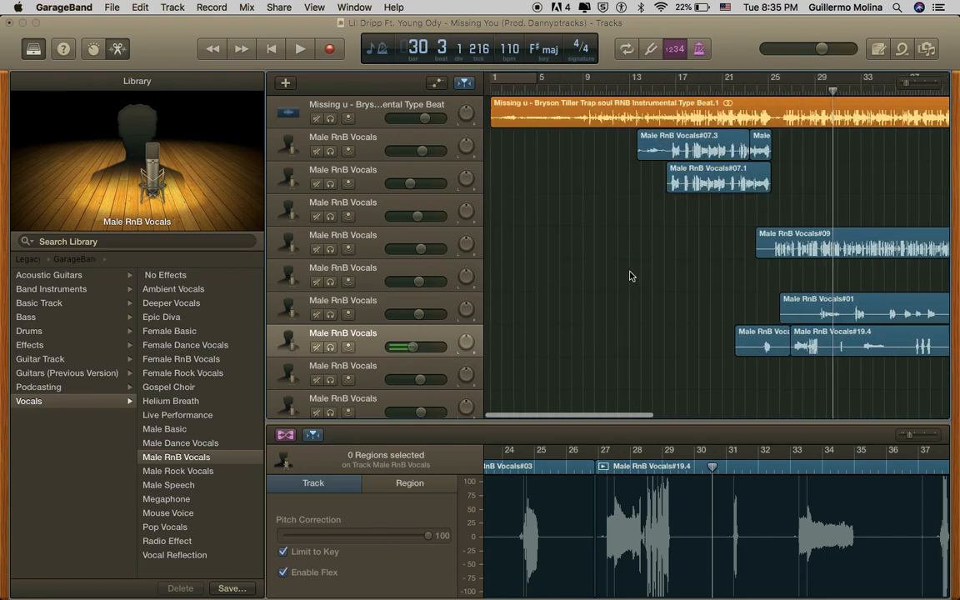
{"action": "scroll", "coordinate": [629, 276], "scroll_direction": "left", "scroll_amount": 4}
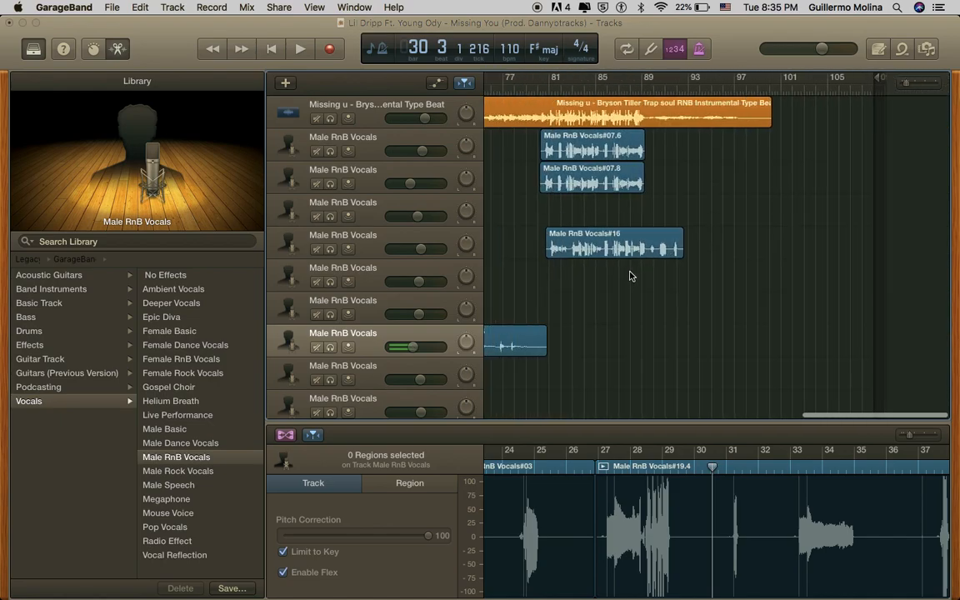
{"action": "scroll", "coordinate": [630, 276], "scroll_direction": "right", "scroll_amount": 3}
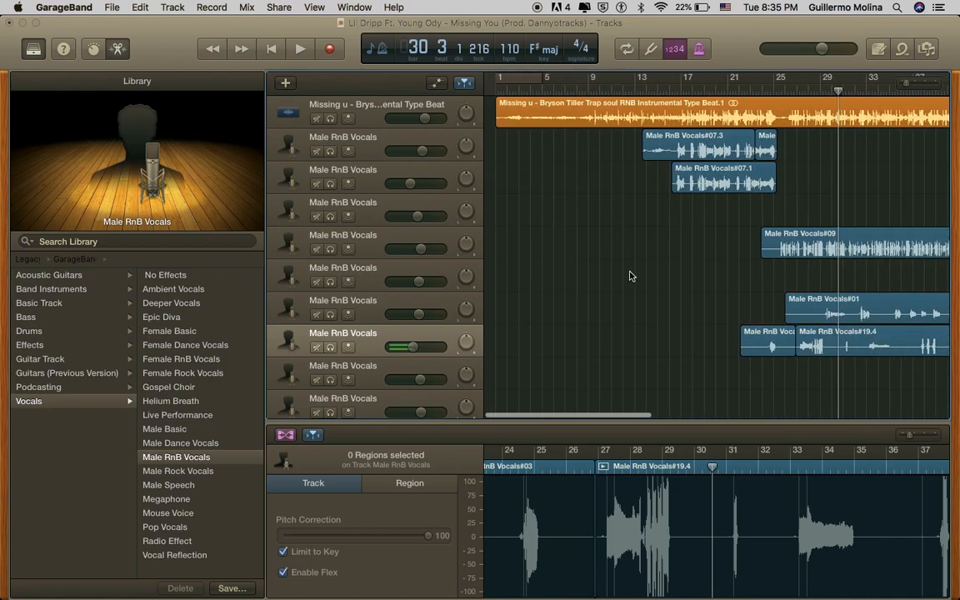
{"action": "scroll", "coordinate": [630, 276], "scroll_direction": "right", "scroll_amount": 2}
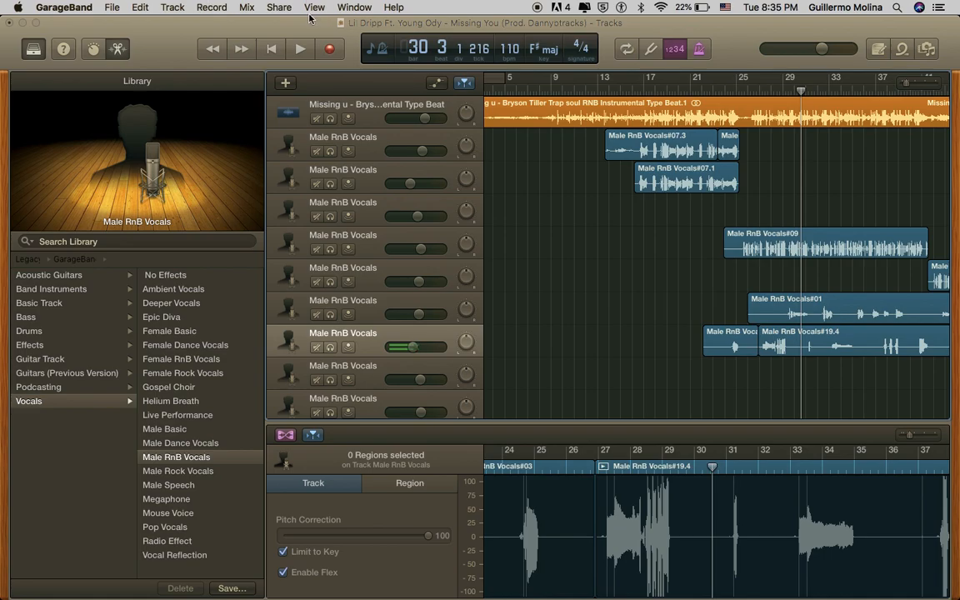
{"action": "left_click", "coordinate": [279, 6]}
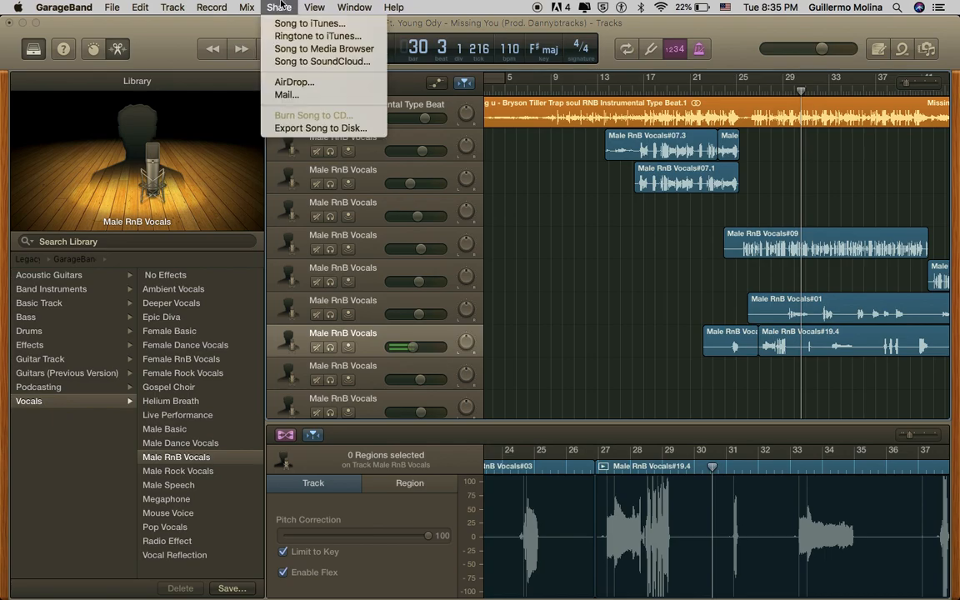